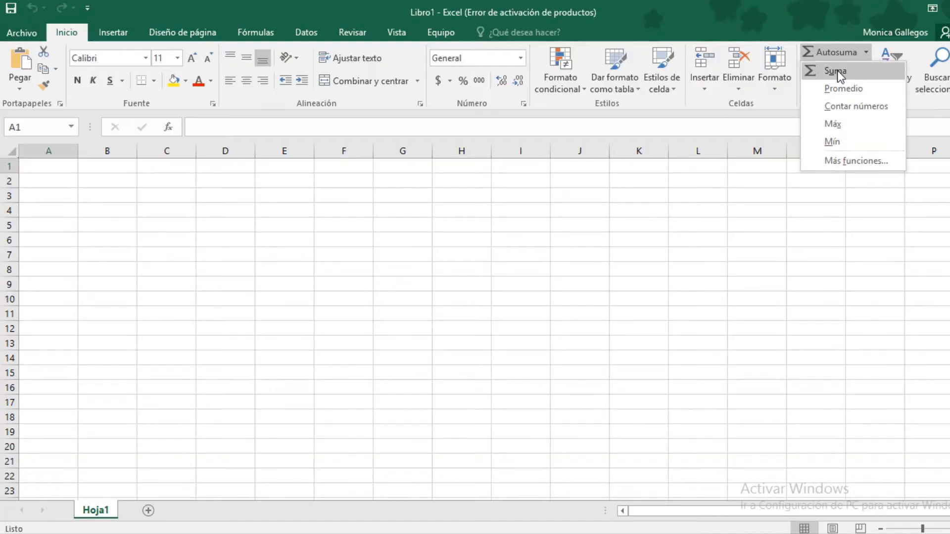
Close the quick-functions list of Suma, Promedio, Contar números, Máx and Mín on the blank sheet
left_click(564, 210)
Enter the headers NOMBRE in A1 and CURSO in B1
left_click(60, 166)
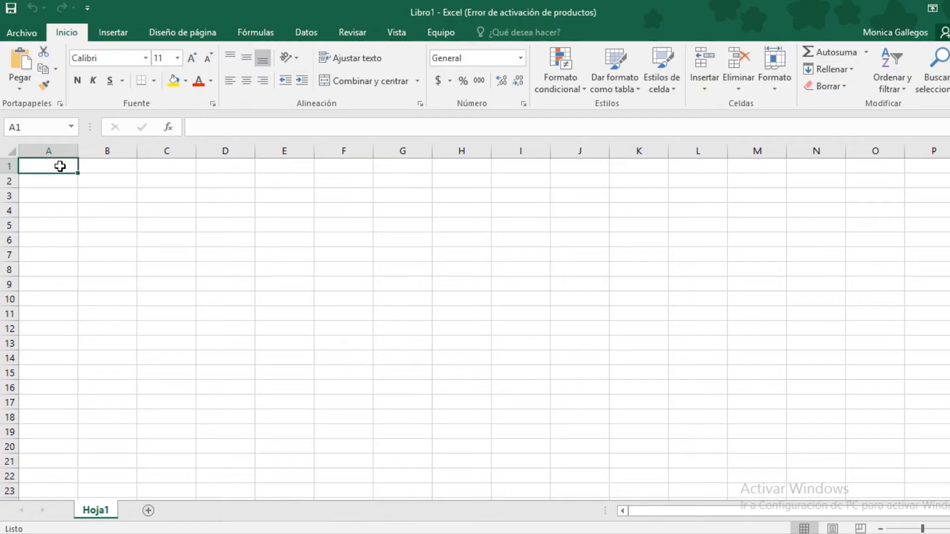
type("NOMBRE")
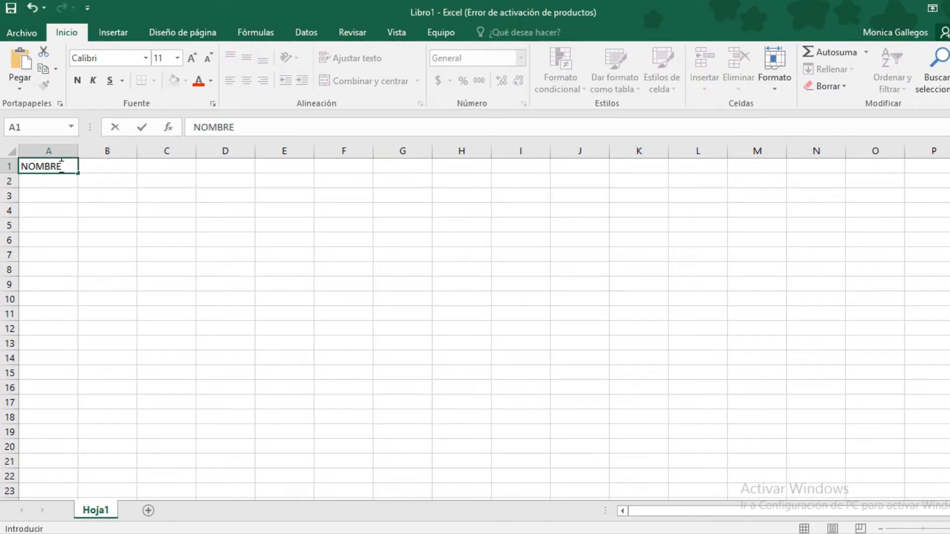
left_click(109, 151)
left_click(99, 175)
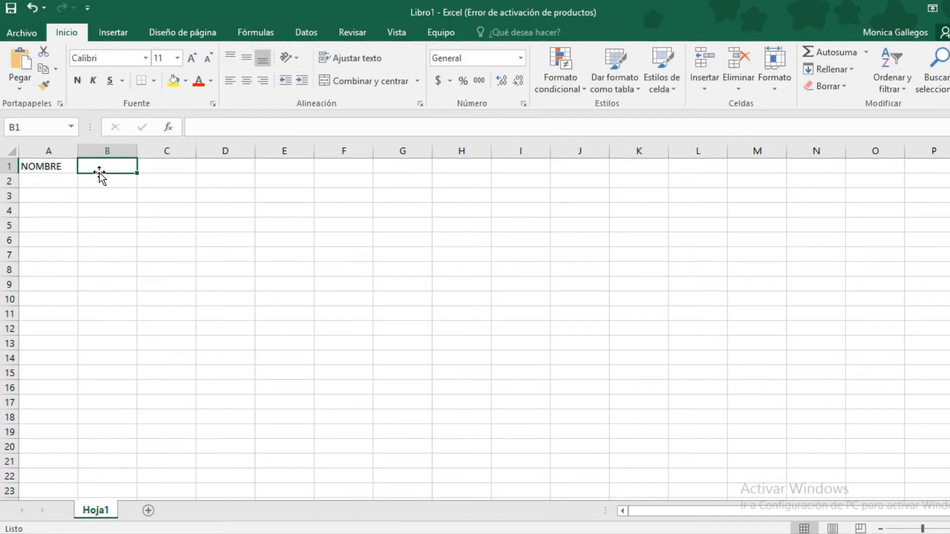
type("CURSO")
left_click(152, 169)
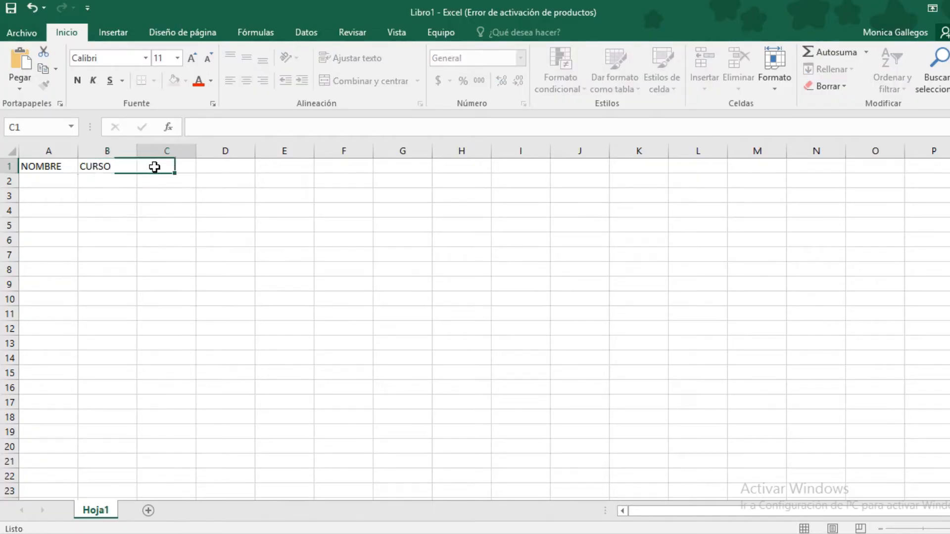
Enter the headers NOTA1, NOTA2 and NOTA3 in C1 through E1
type("NOTA1")
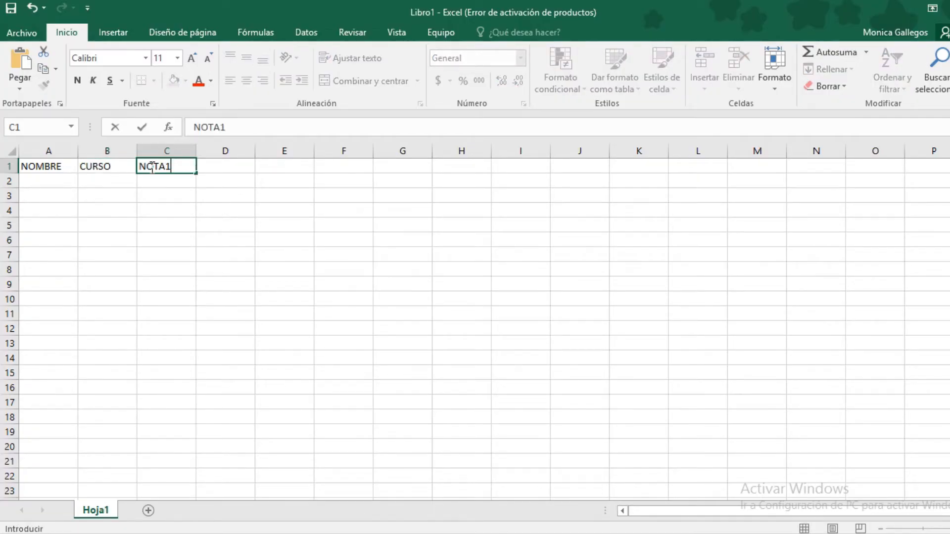
key("Tab")
type("NOTA")
key("Tab")
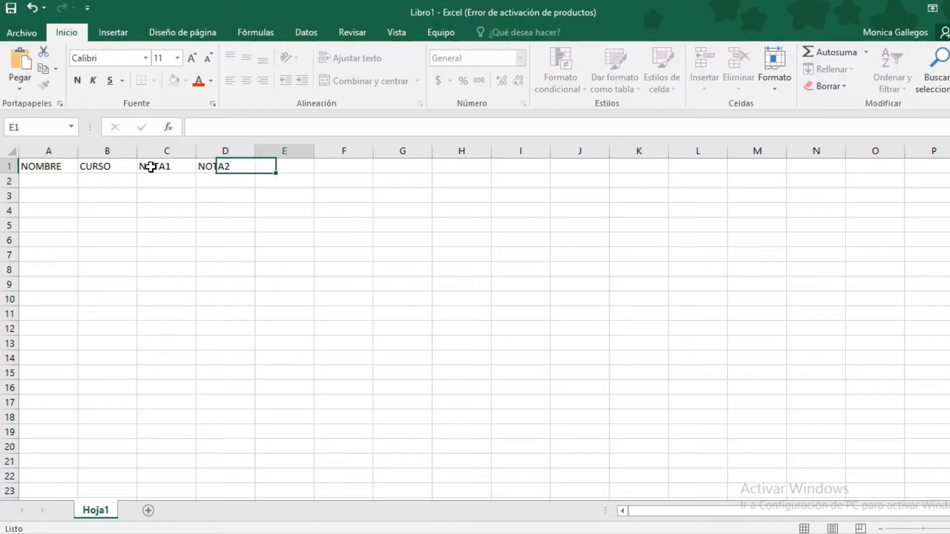
type("NOTA3")
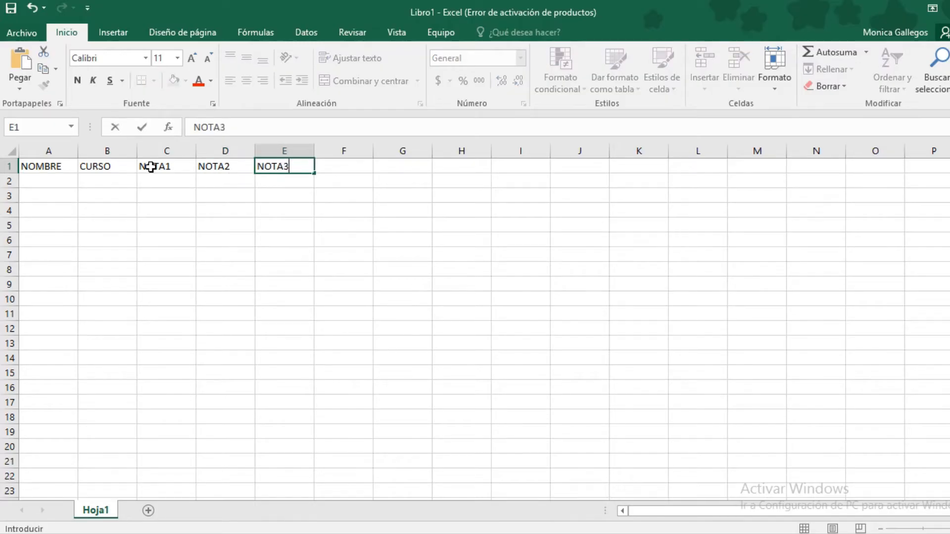
left_click(224, 176)
left_click(41, 179)
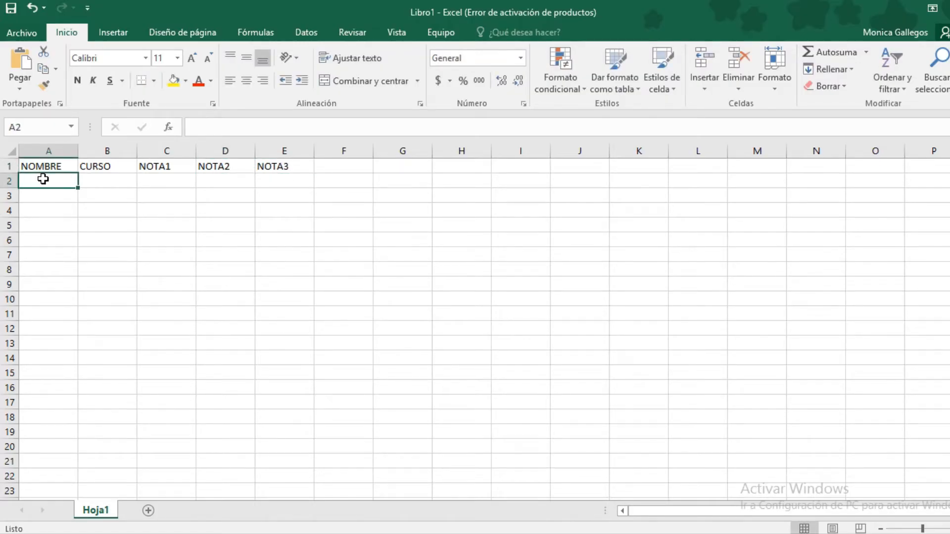
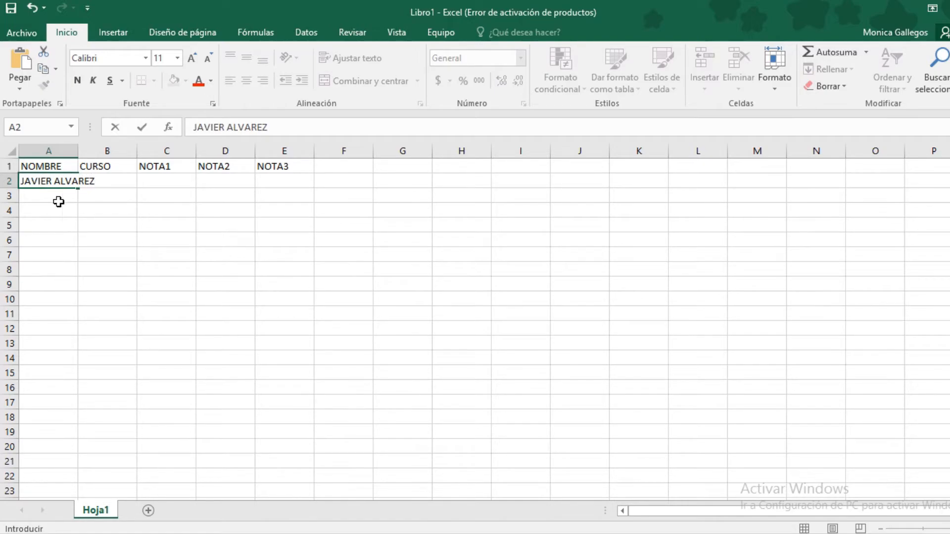
Type the five student names into A2 through A6
key("Return")
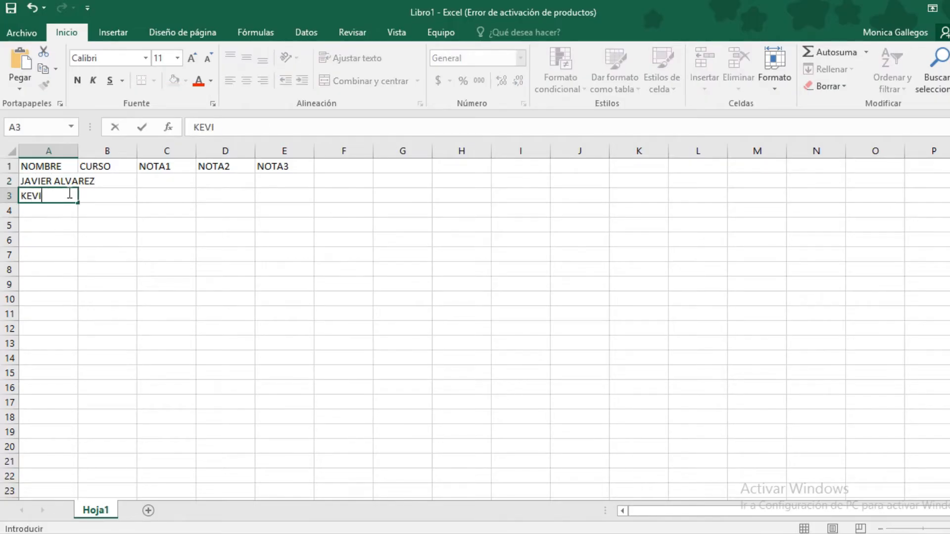
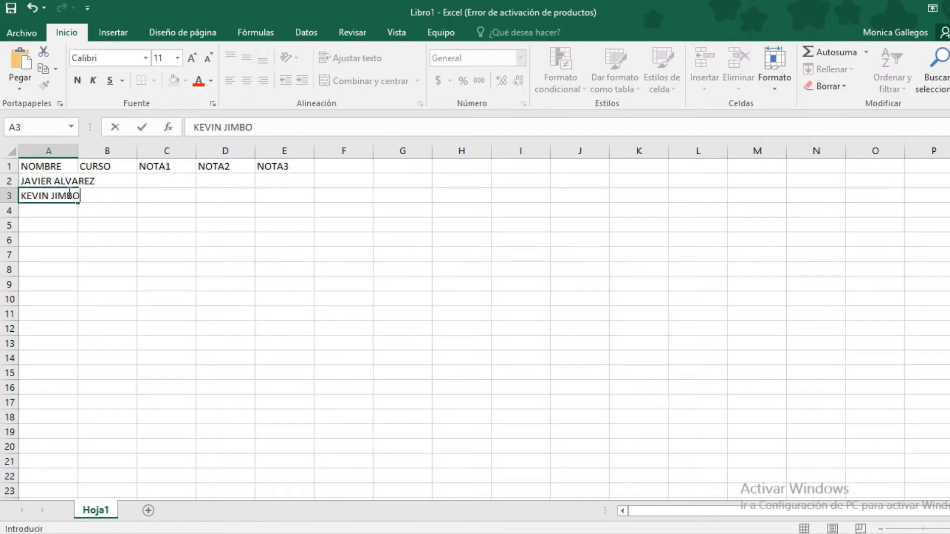
key("Return")
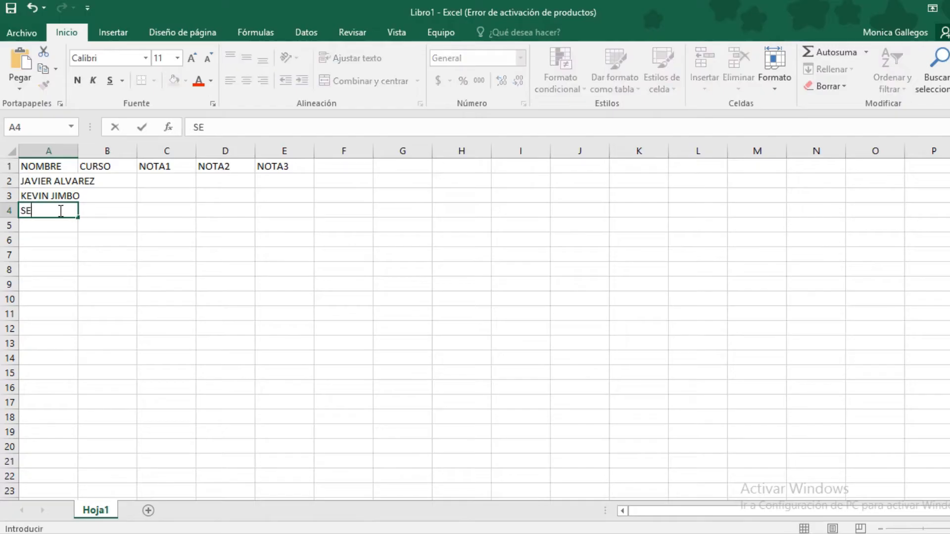
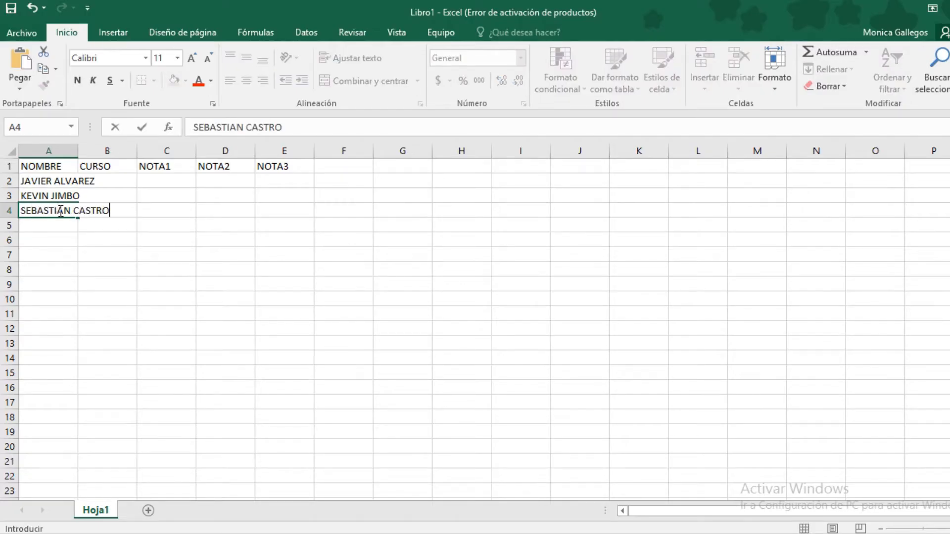
left_click(33, 228)
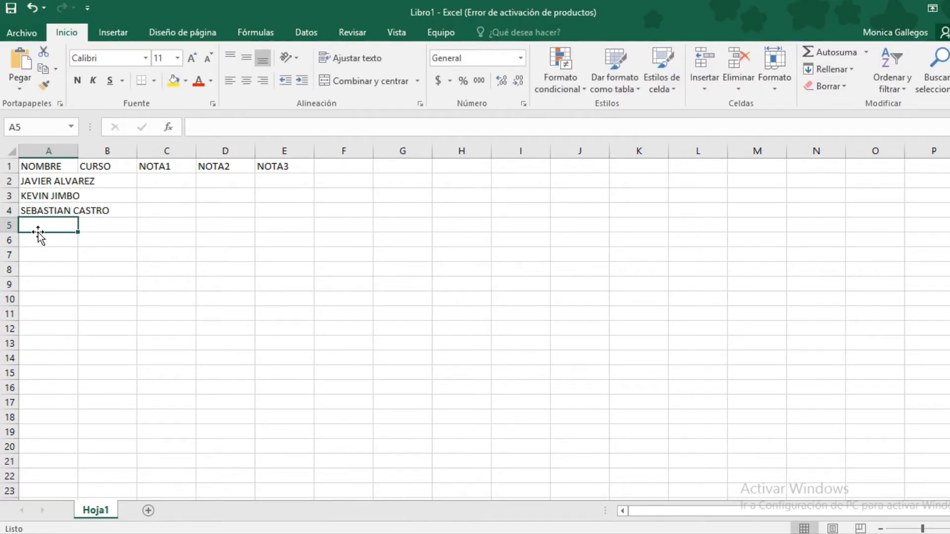
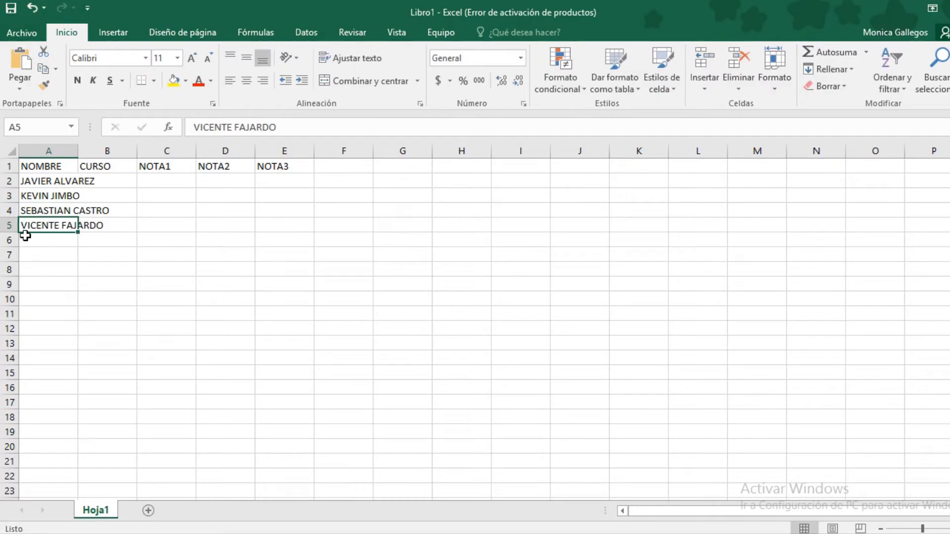
left_click(36, 242)
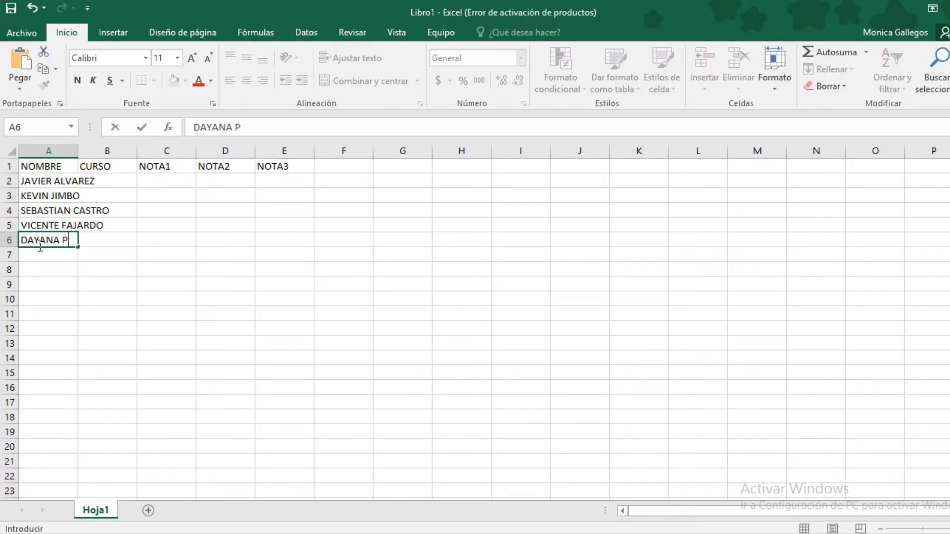
left_click(68, 272)
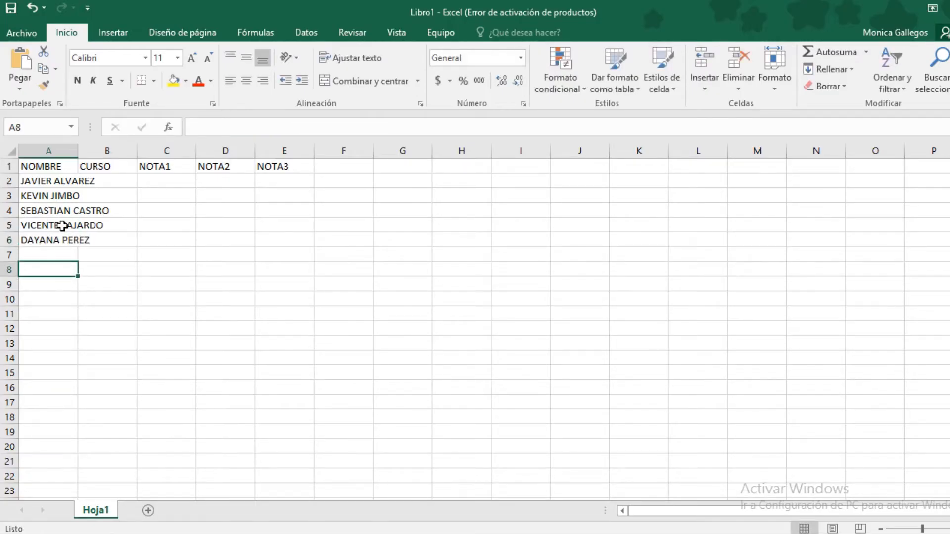
Autofit column A so the longest student name fits
left_click(46, 211)
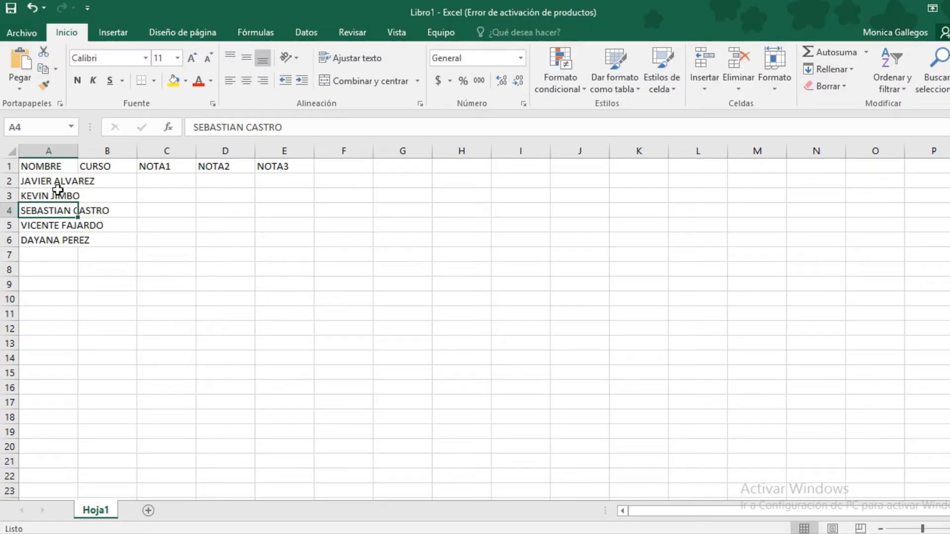
double_click(76, 150)
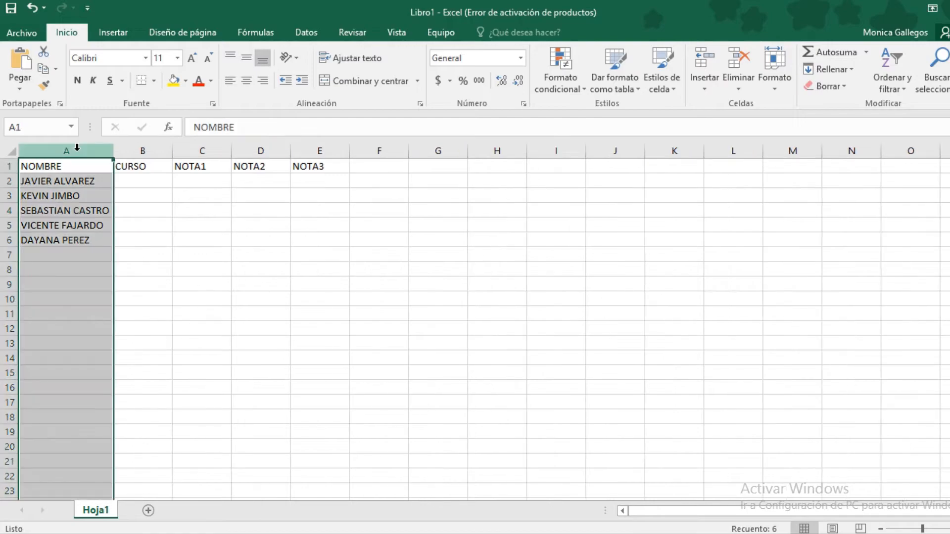
left_click(70, 177)
left_click_drag(75, 167, 79, 239)
left_click(78, 239)
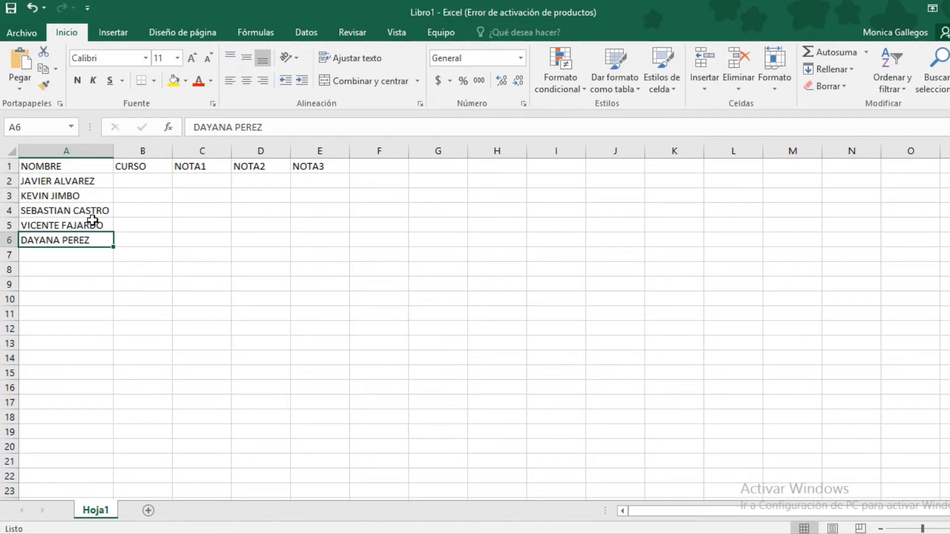
left_click(138, 181)
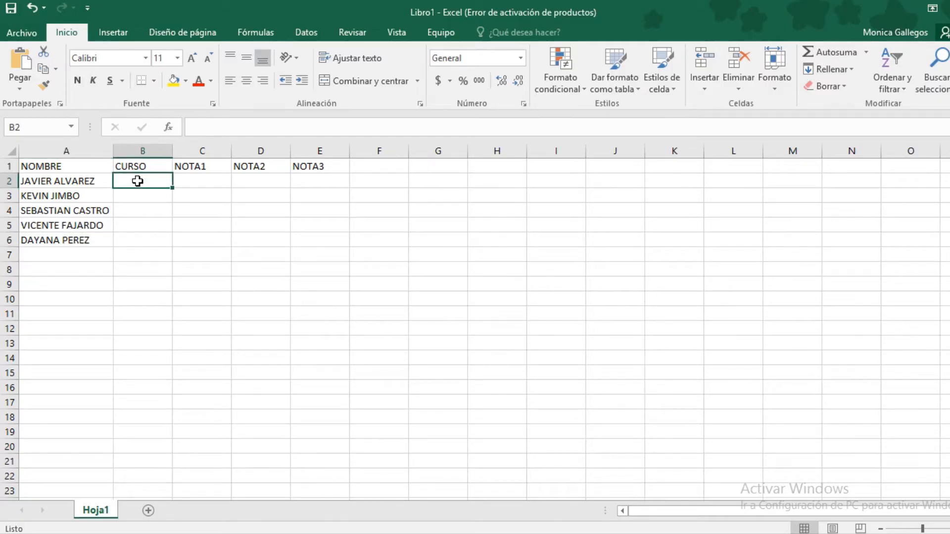
Enter the courses 8VO, 9NO, 10MO and 9NO in B2 through B5
type("8VO")
key("Return")
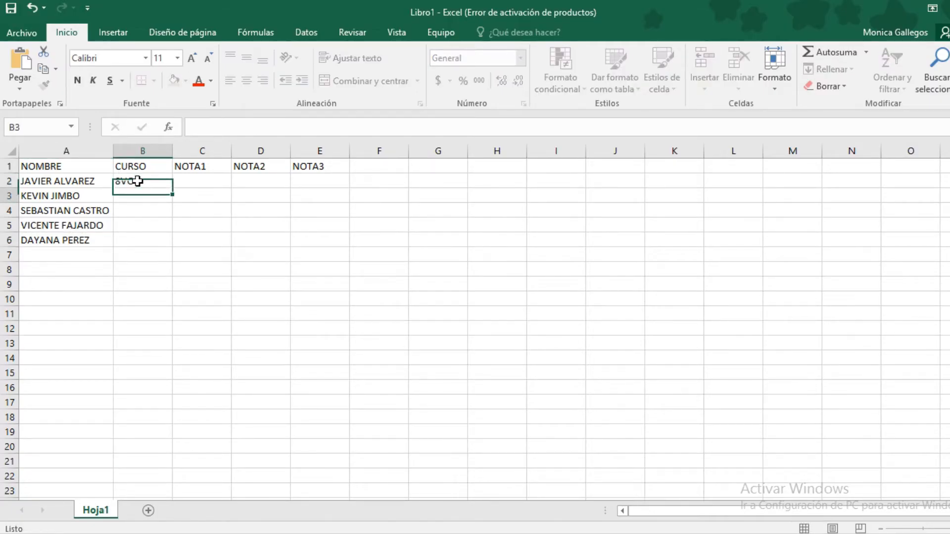
type("9NO")
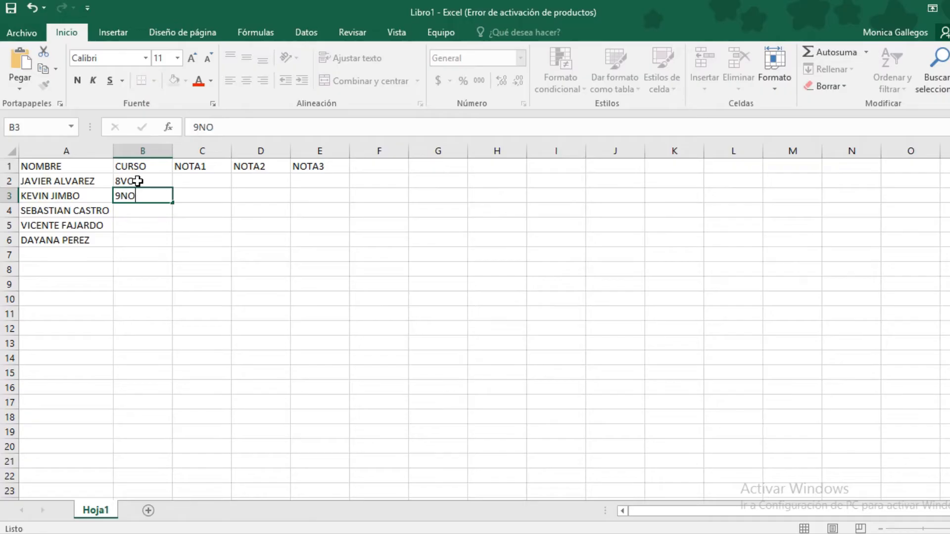
key("Return")
type("10MO")
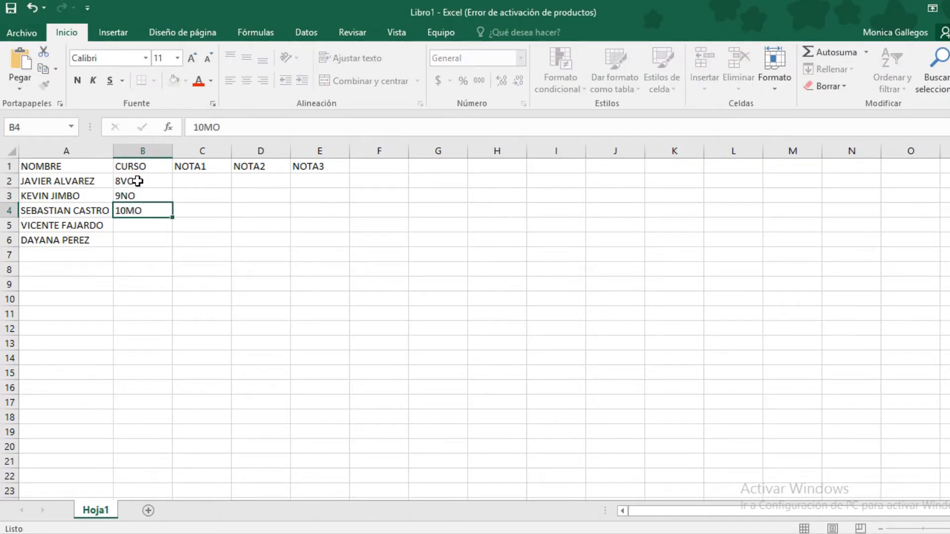
key("Return")
type("9NO")
key("Return")
Finish 8VO in B6 and enter the five NOTA1 grades in C2 through C6
type("8VO")
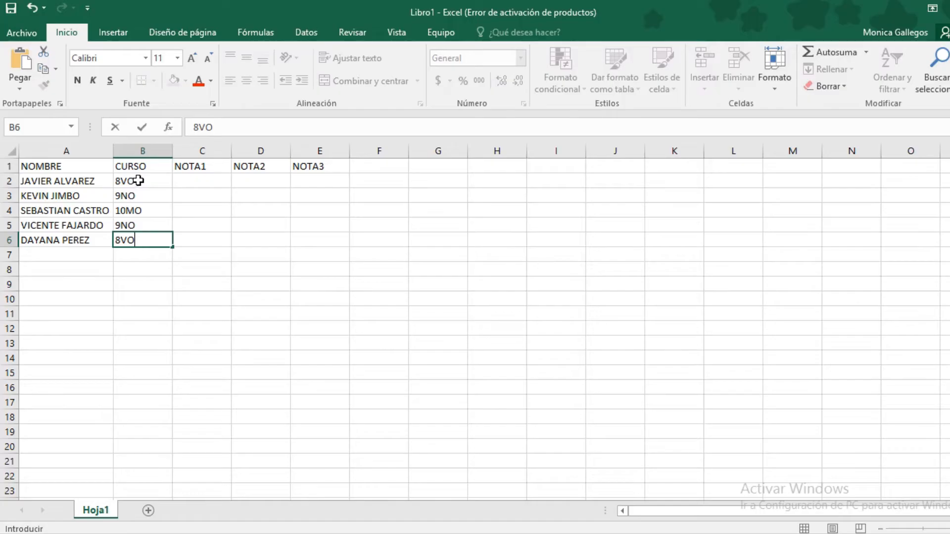
left_click(202, 181)
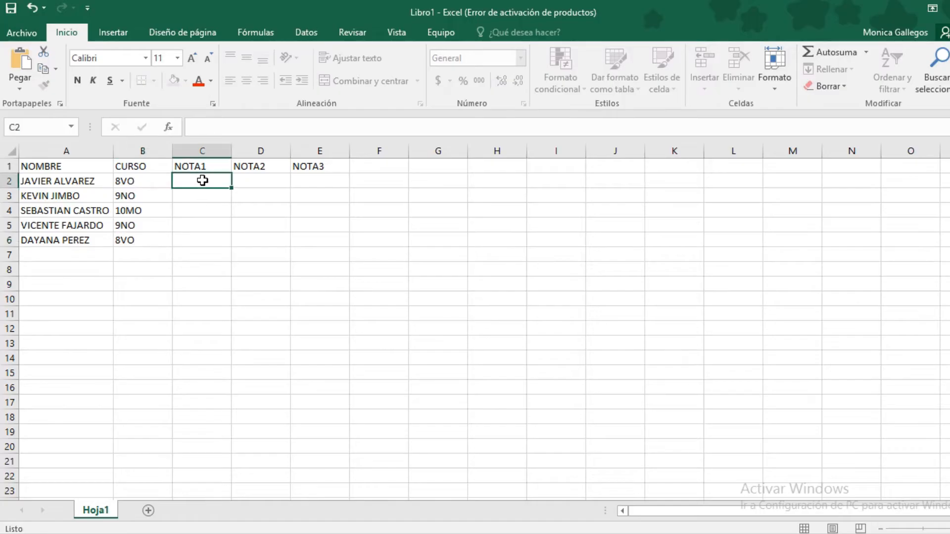
type("4")
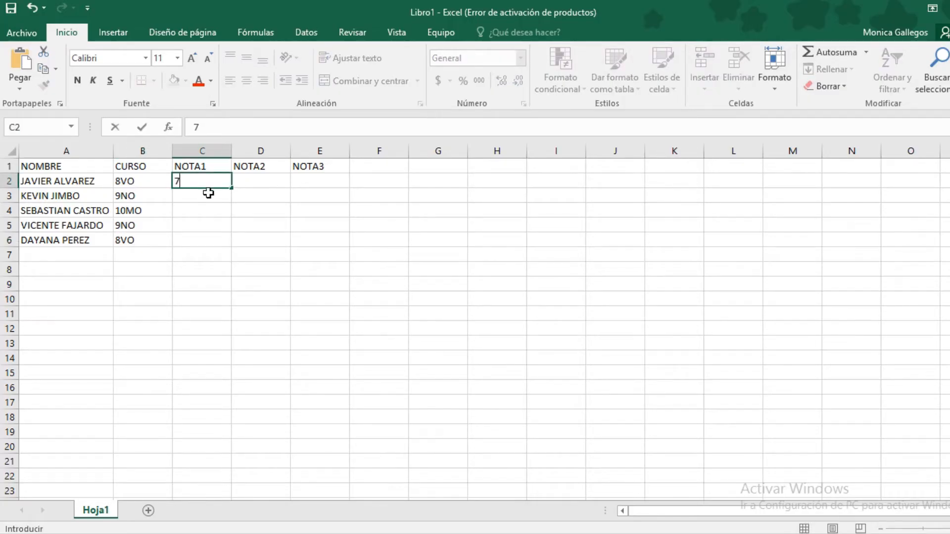
key("Return")
type("8")
key("Return")
type("8")
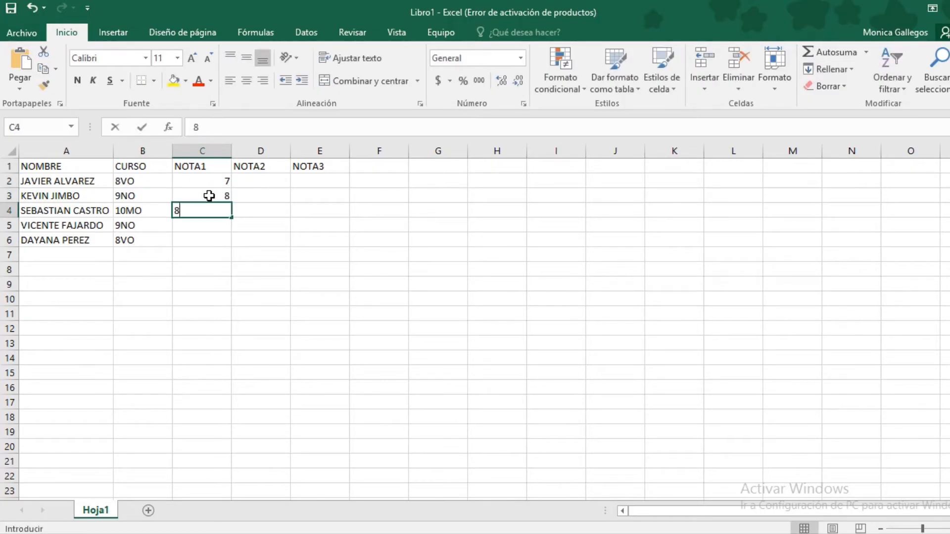
key("Return")
type("9")
key("Return")
type("7")
key("Return")
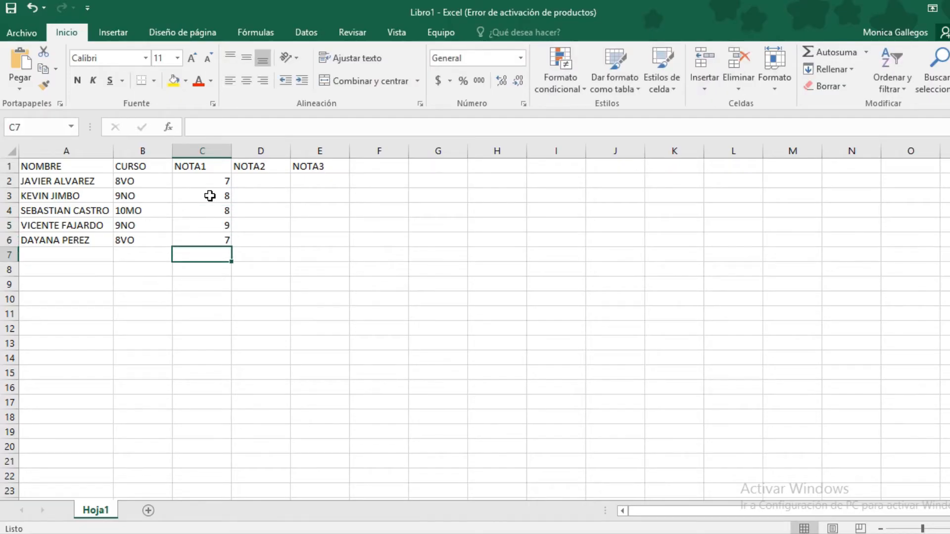
Enter the five NOTA2 grades in D2 through D6
left_click(261, 179)
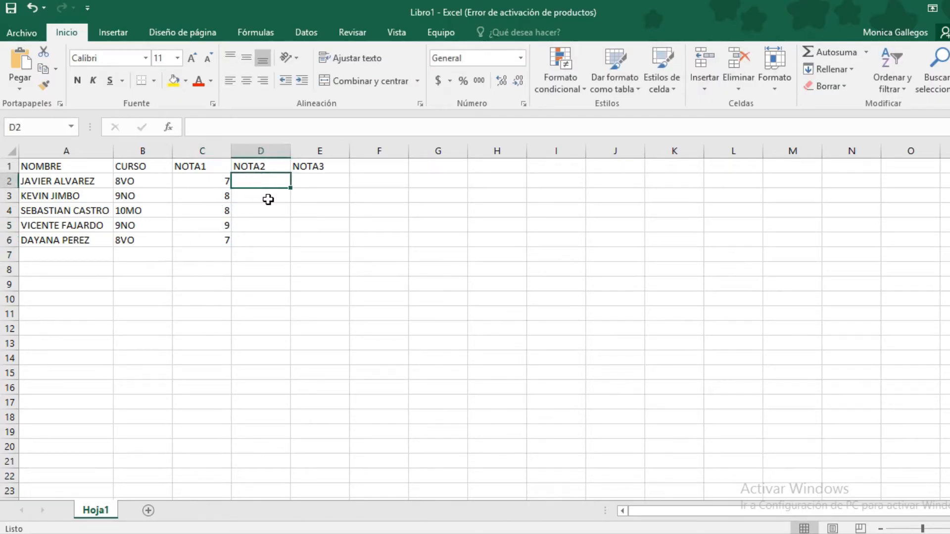
type("6")
key("Return")
type("8")
key("Return")
type("9")
key("Return")
type("7")
key("Return")
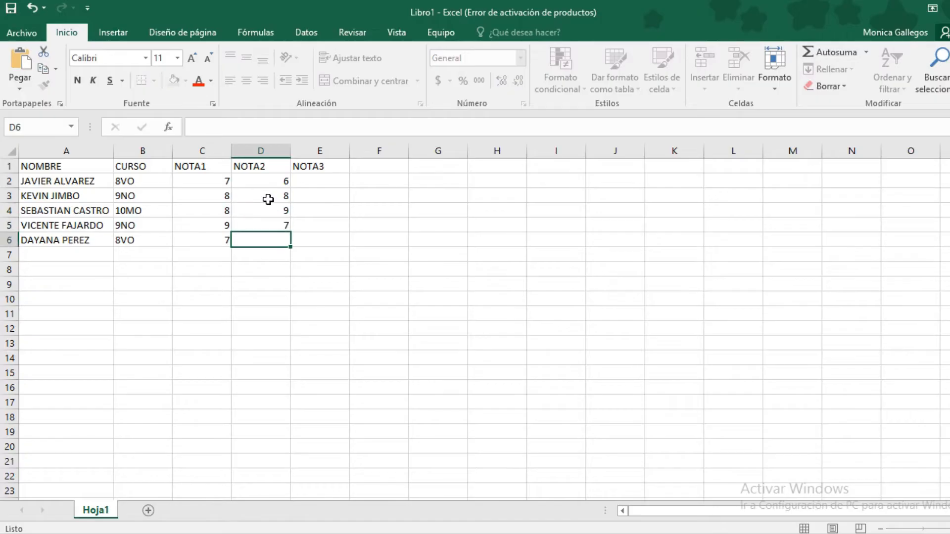
type("5")
key("Return")
Enter the five NOTA3 grades in E2 through E6
left_click(311, 183)
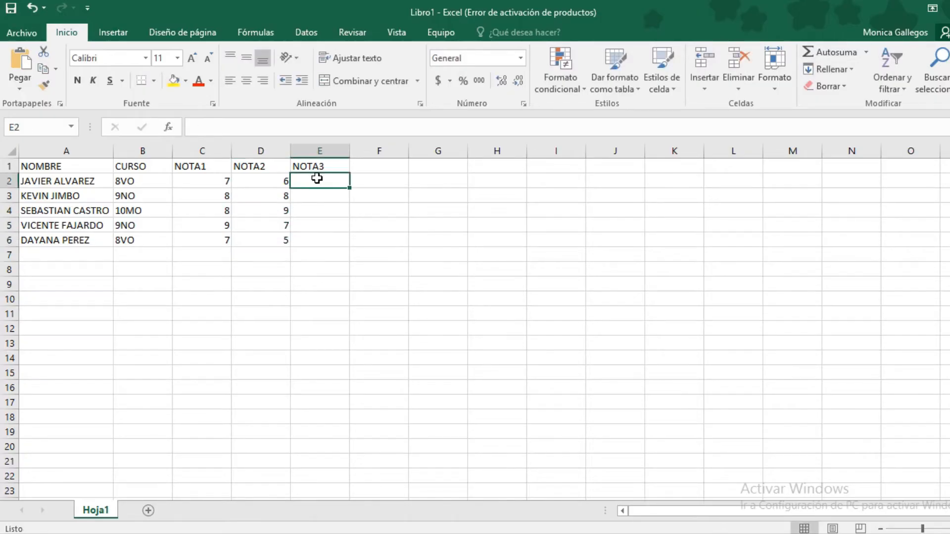
type("5")
key("Return")
type("9")
key("Return")
type("8")
key("Return")
type("7")
key("Return")
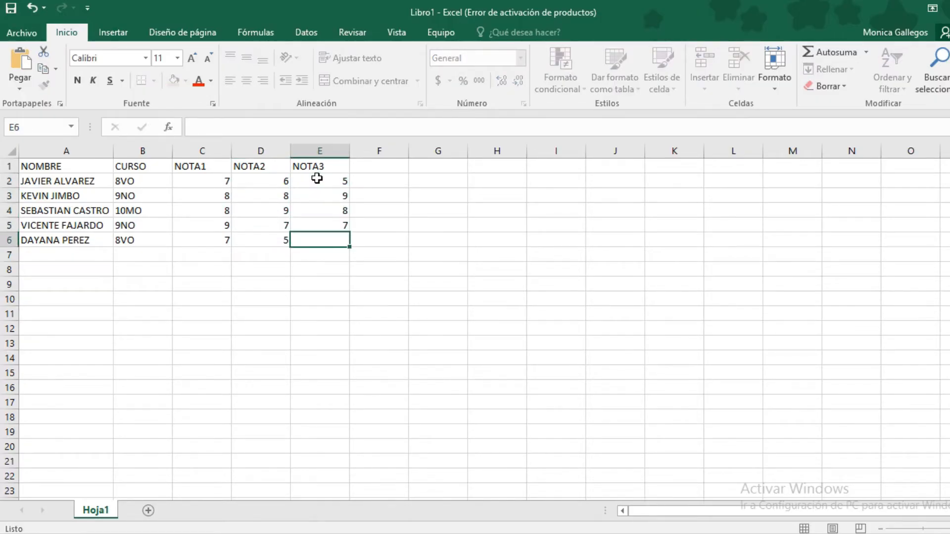
type("4")
key("Return")
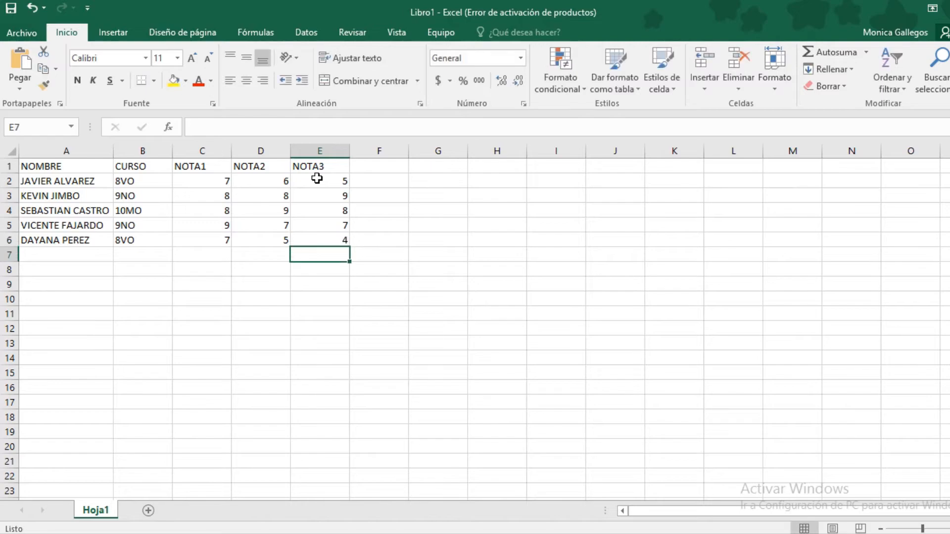
left_click(360, 168)
Add the heading SUMA in F1, correcting the SUMAR typo
type("SUMAR")
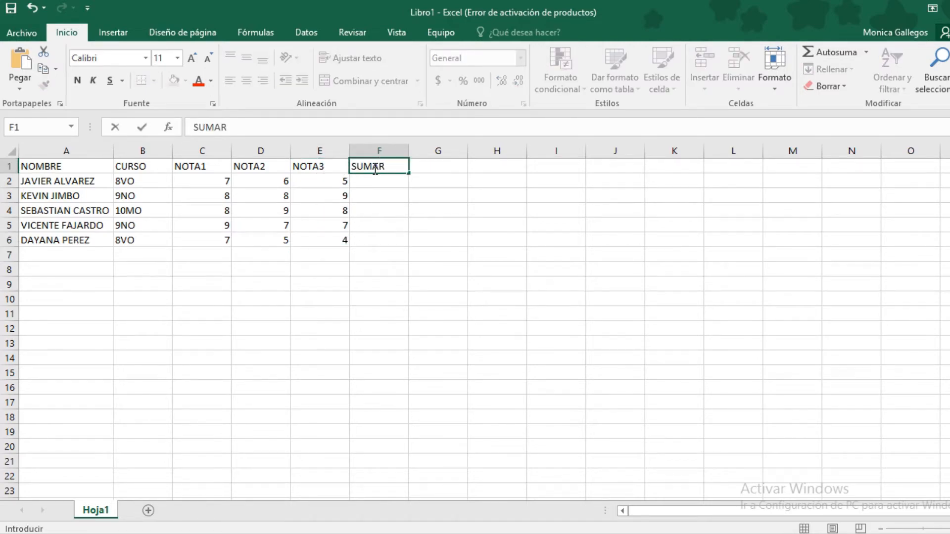
key("Tab")
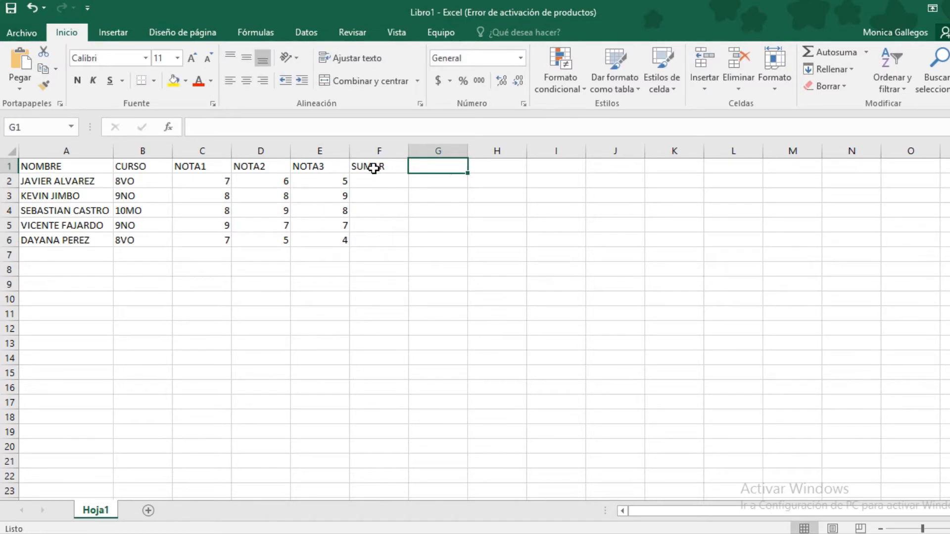
left_click(373, 168)
key("F2")
key("BackSpace")
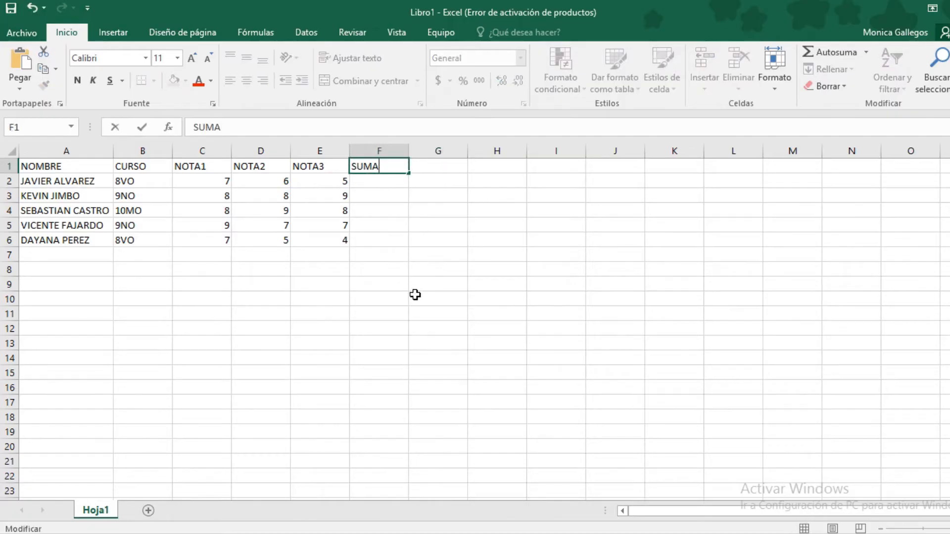
left_click(415, 295)
Add the heading PROMEDIO in G1 and select the whole table A1:G6
left_click(421, 168)
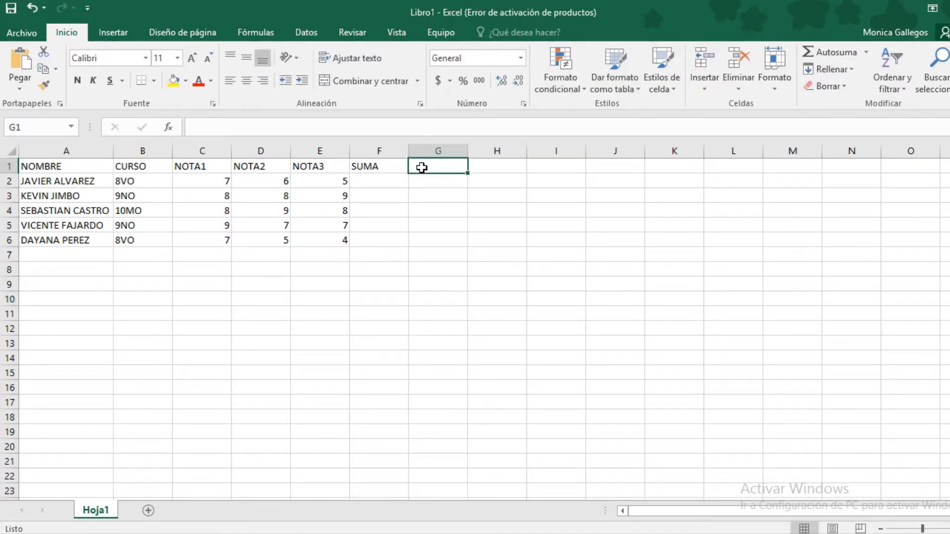
type("PROMEDIO")
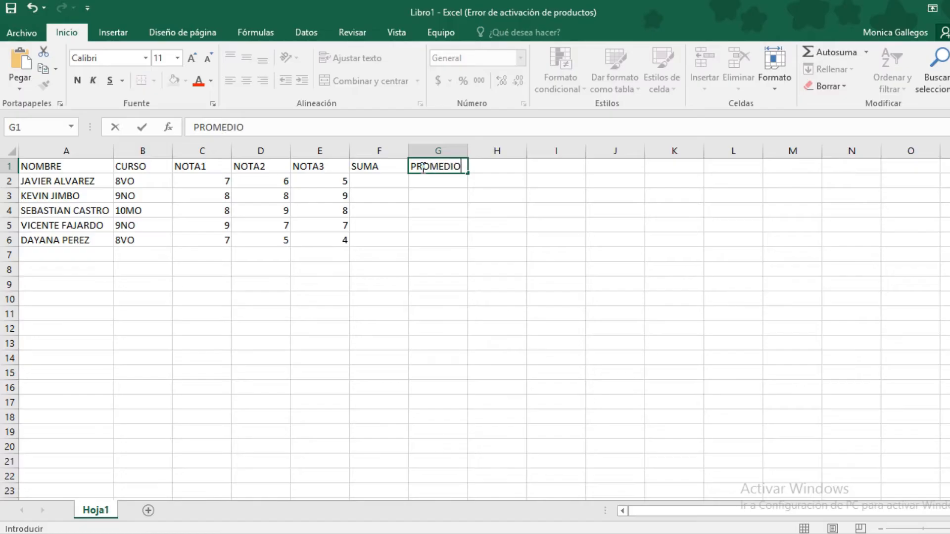
left_click(443, 199)
left_click(415, 226)
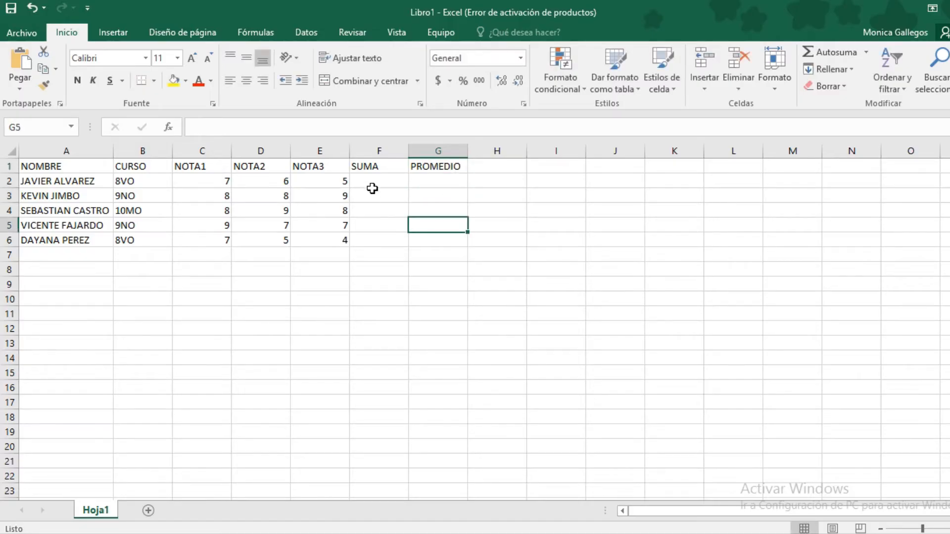
left_click_drag(380, 182, 431, 240)
left_click(260, 236)
left_click_drag(75, 168, 437, 241)
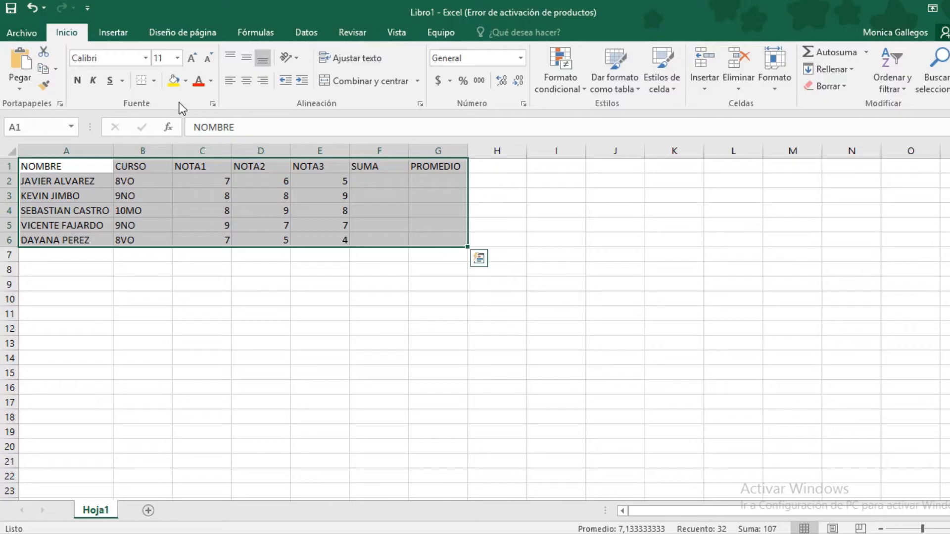
Apply All Borders to A1:G6 and fill the NOMBRE column light blue
left_click(154, 80)
left_click(168, 204)
left_click(126, 198)
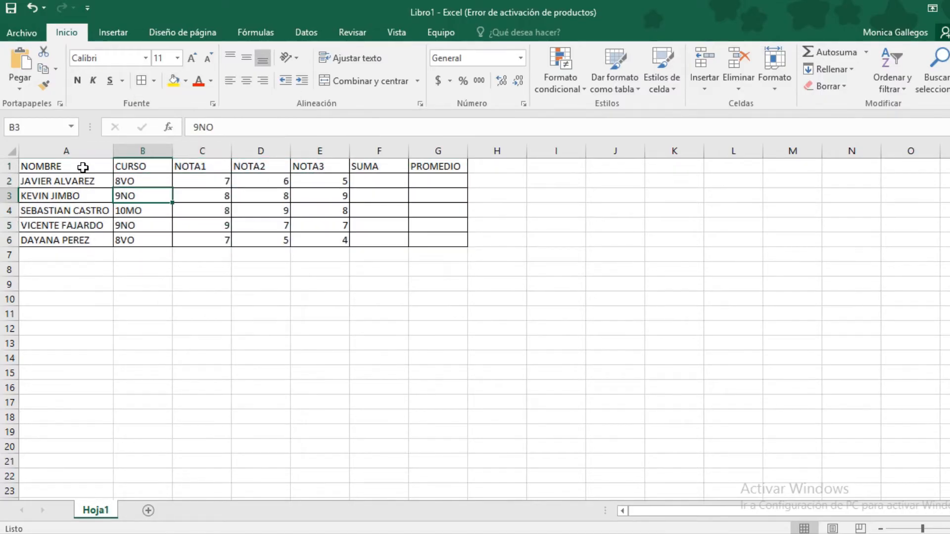
left_click_drag(82, 167, 89, 239)
left_click(89, 240)
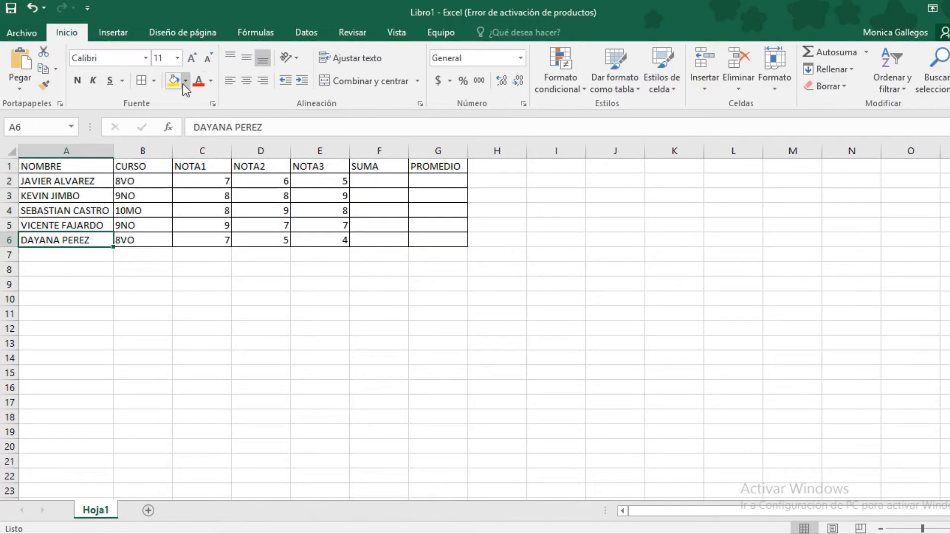
left_click(185, 81)
key("Escape")
left_click_drag(79, 167, 89, 239)
left_click(185, 81)
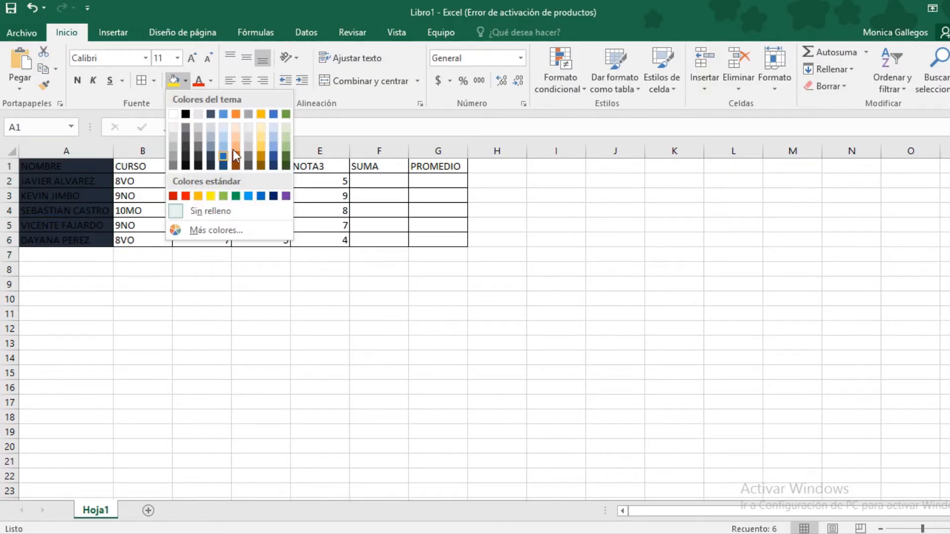
left_click(227, 146)
Fill the CURSO column orange and the three NOTA columns green
left_click(157, 223)
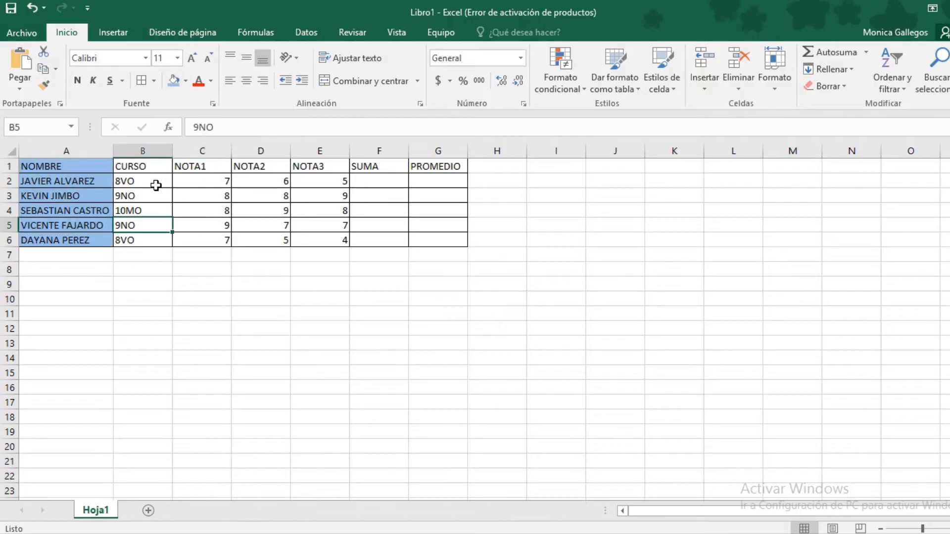
left_click_drag(157, 169, 161, 238)
left_click(185, 81)
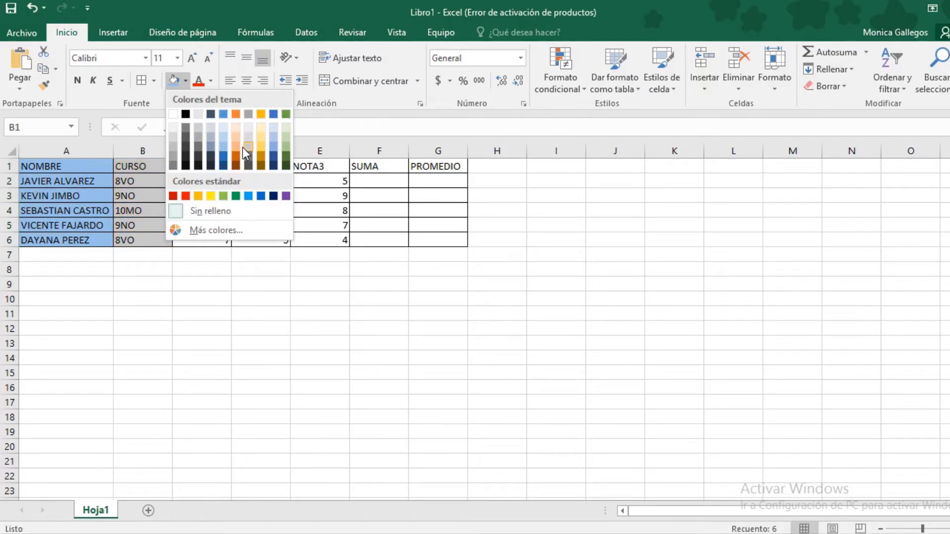
left_click(239, 147)
left_click(202, 211)
left_click_drag(197, 166, 324, 236)
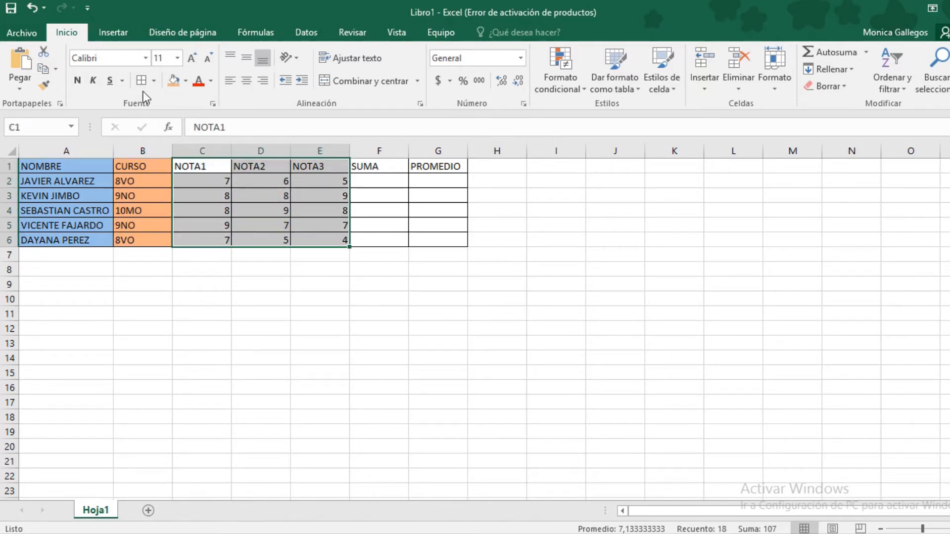
left_click(186, 80)
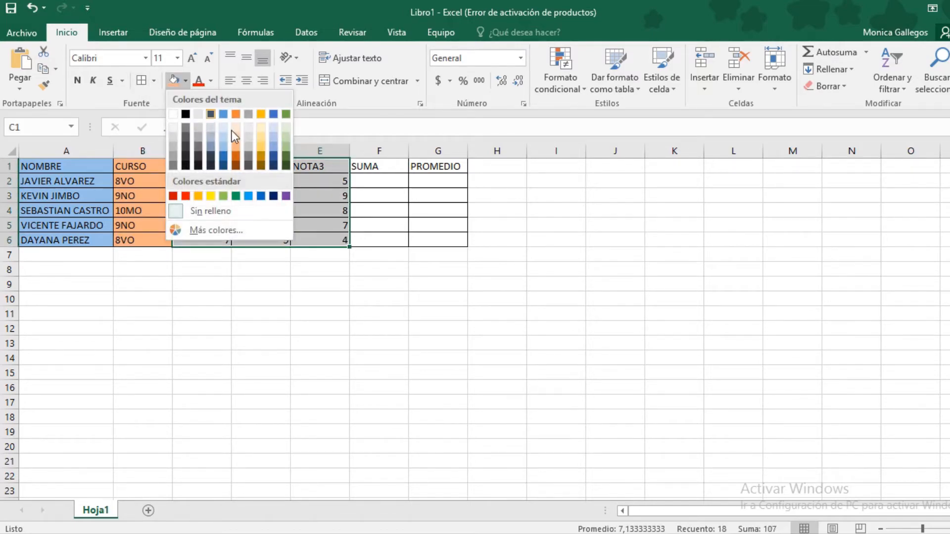
left_click(285, 141)
Fill the SUMA column light gold and the PROMEDIO column grey
left_click_drag(369, 166, 359, 235)
left_click(185, 80)
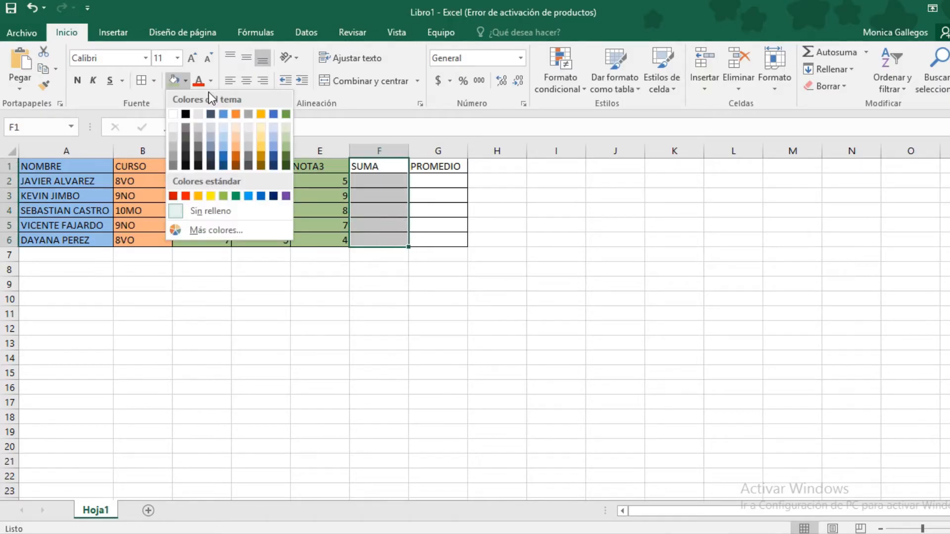
left_click(263, 141)
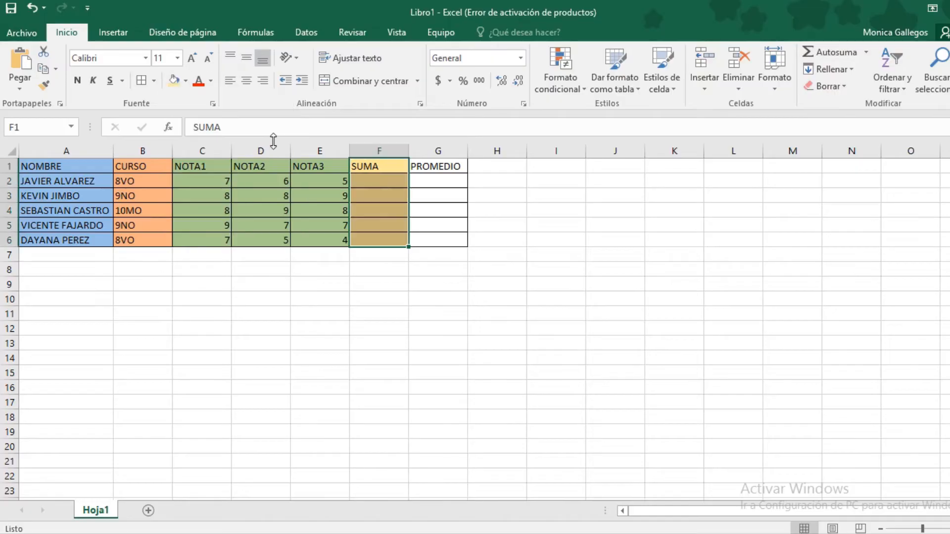
left_click(445, 166)
left_click_drag(446, 164, 439, 242)
left_click(186, 81)
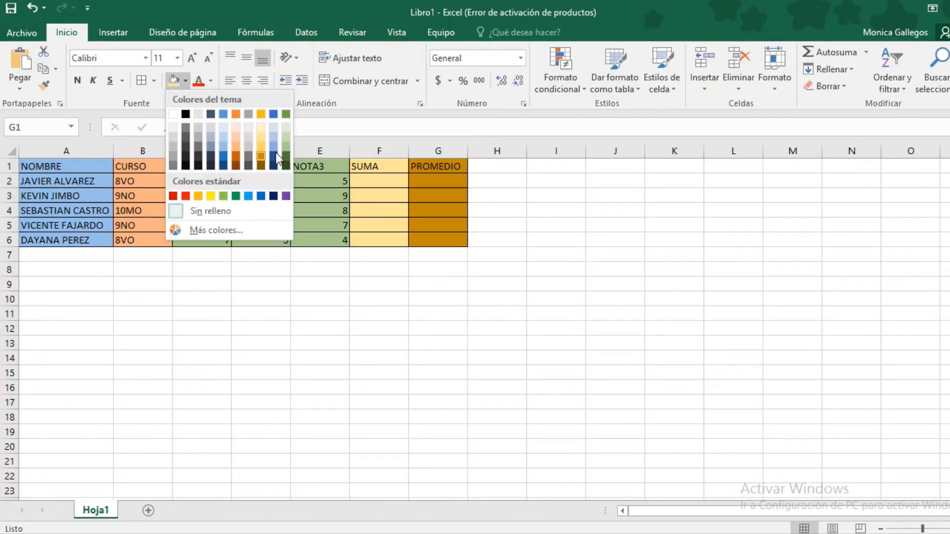
left_click(249, 138)
left_click(323, 240)
left_click(384, 270)
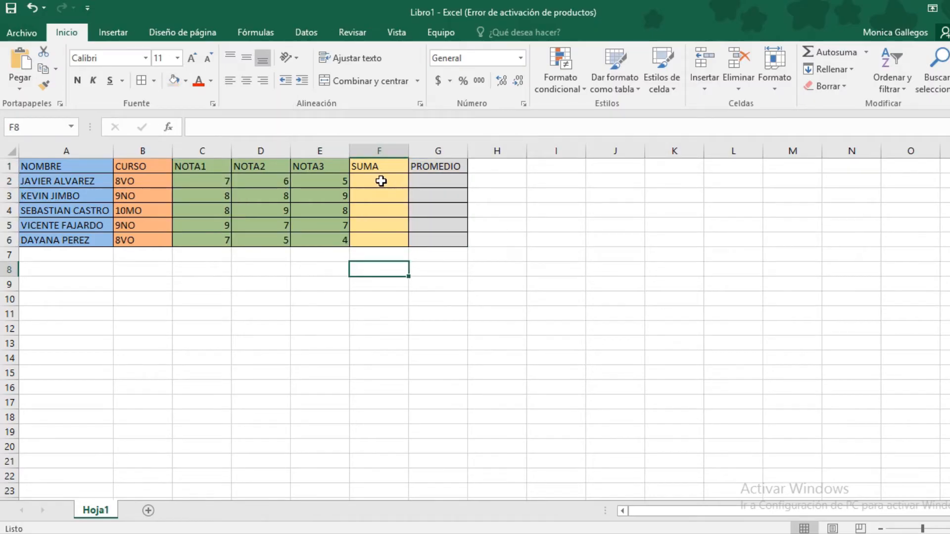
Insert =SUMA(C2:E2) in F2 with Autosuma, giving a total of 18
left_click(382, 181)
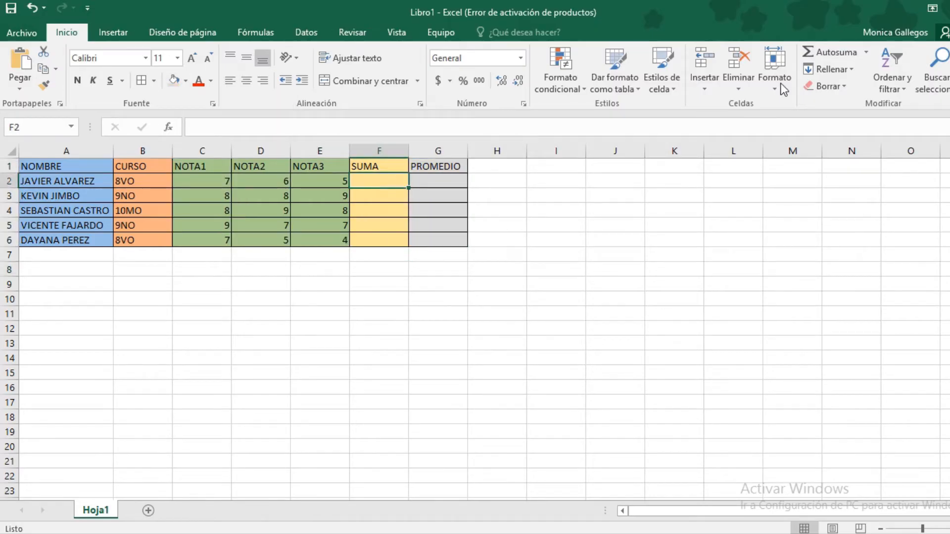
left_click(865, 52)
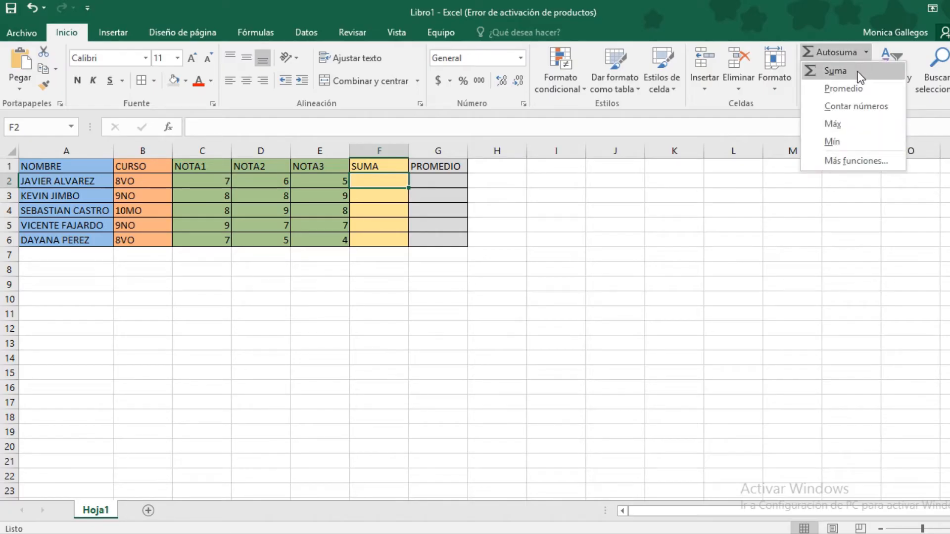
left_click(841, 71)
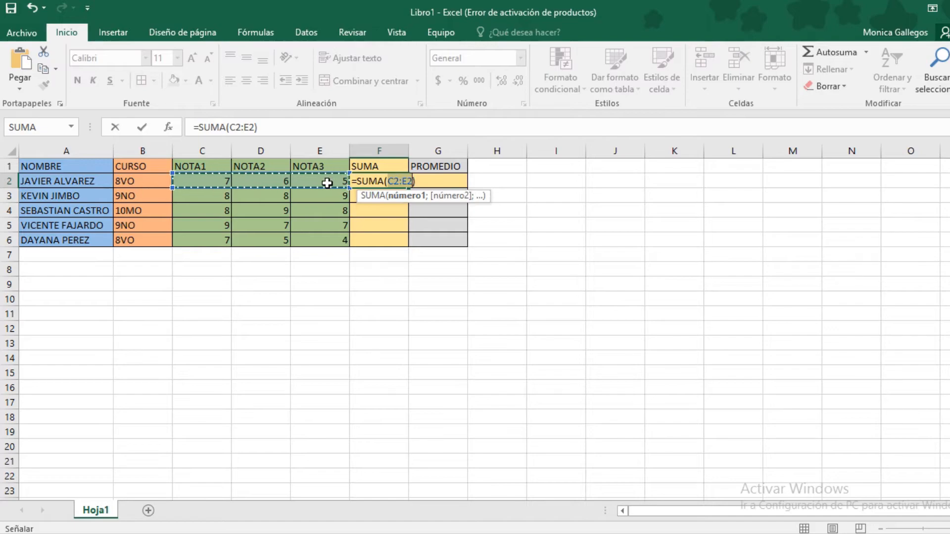
left_click(416, 181)
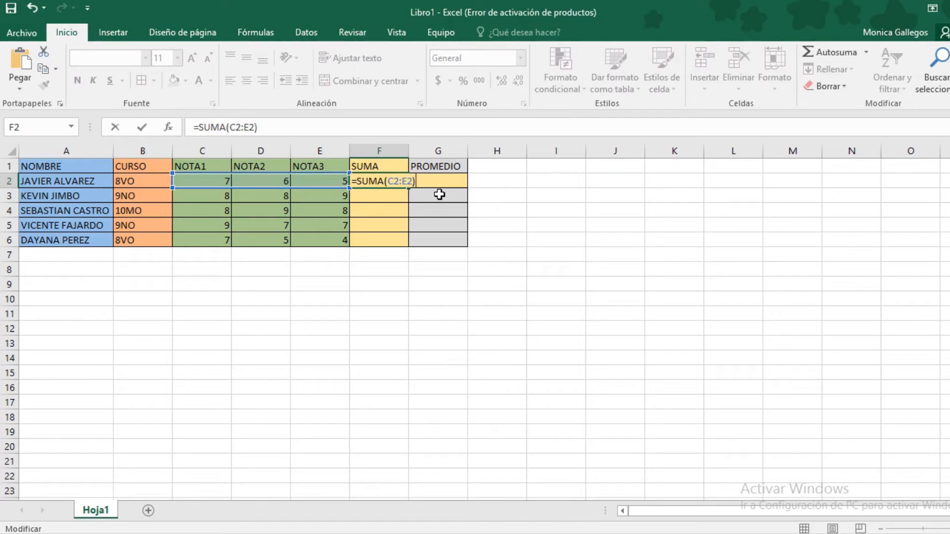
key("Return")
Fill the SUMA formula down column F to row 6
left_click(398, 181)
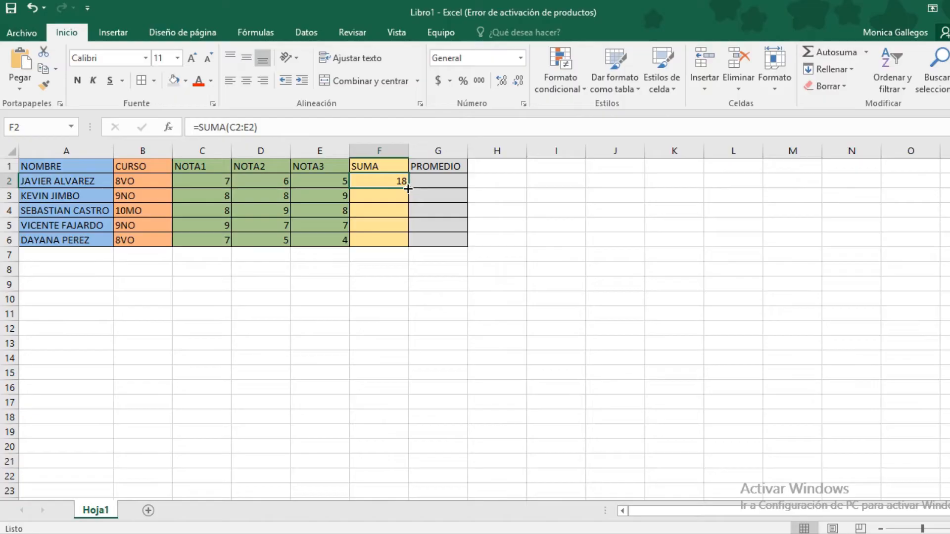
left_click_drag(407, 188, 409, 245)
left_click(383, 267)
left_click_drag(389, 183, 399, 238)
key("ctrl+z")
left_click(398, 224)
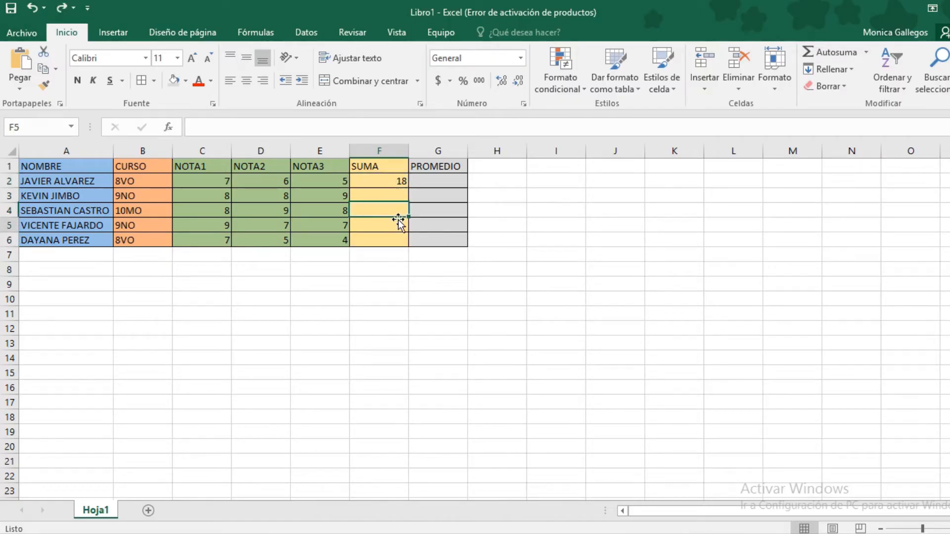
left_click(398, 180)
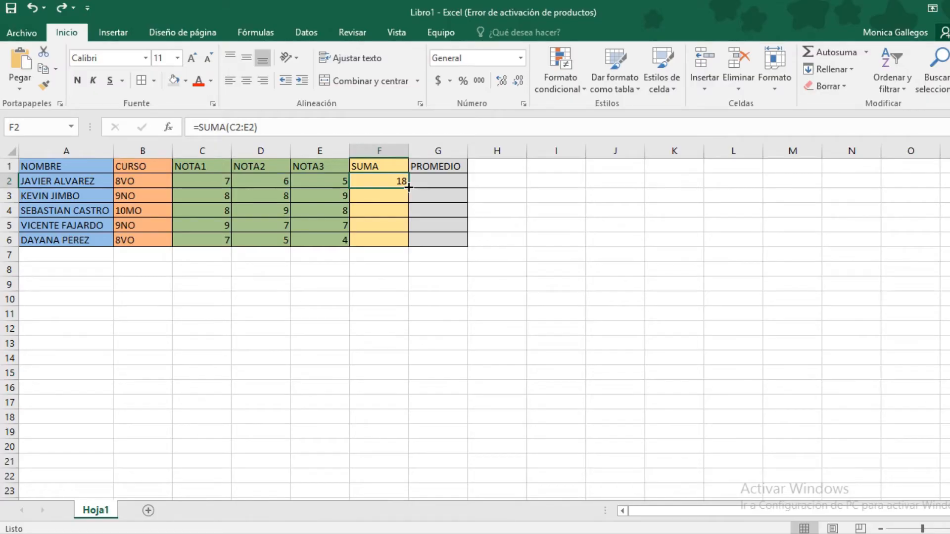
left_click_drag(408, 187, 409, 247)
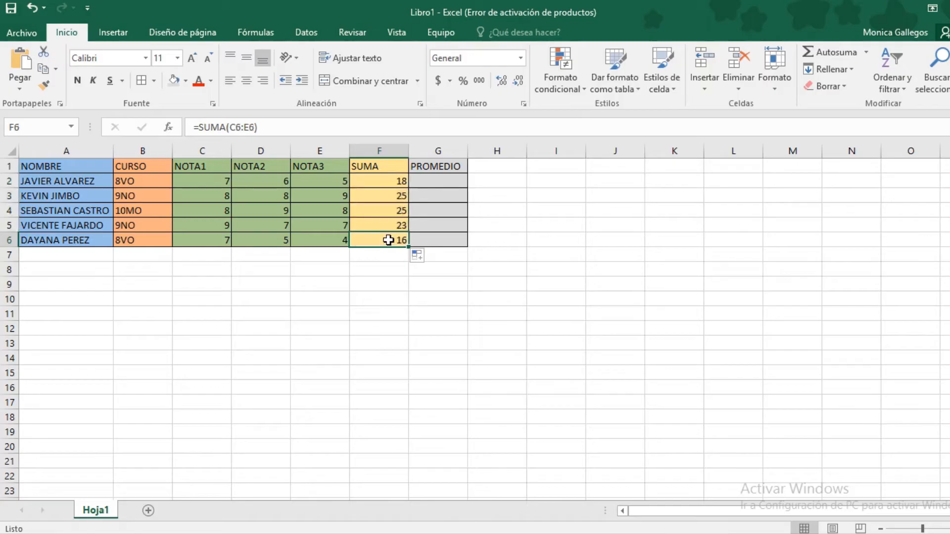
Check the copied sum formulas, then clear the totals in F3:F6
double_click(389, 235)
key("Escape")
double_click(384, 210)
key("Escape")
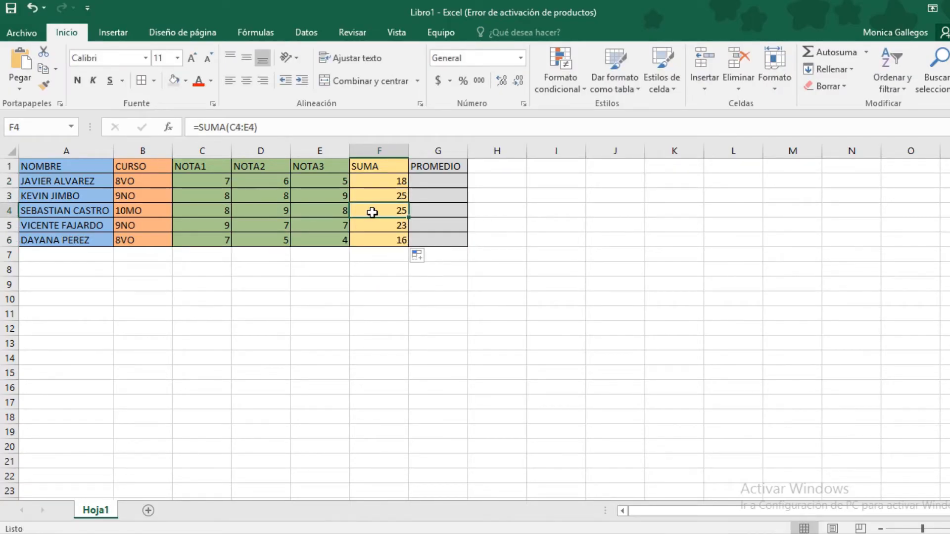
double_click(374, 194)
key("Escape")
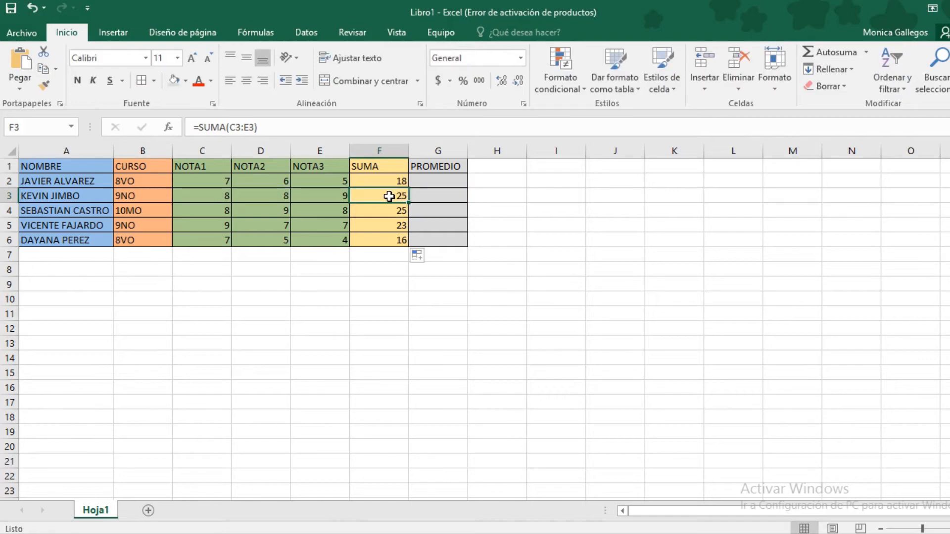
left_click_drag(391, 200, 403, 238)
key("Delete")
Insert Autosuma SUMA totals in F3, F4, F5 and F6
left_click(399, 196)
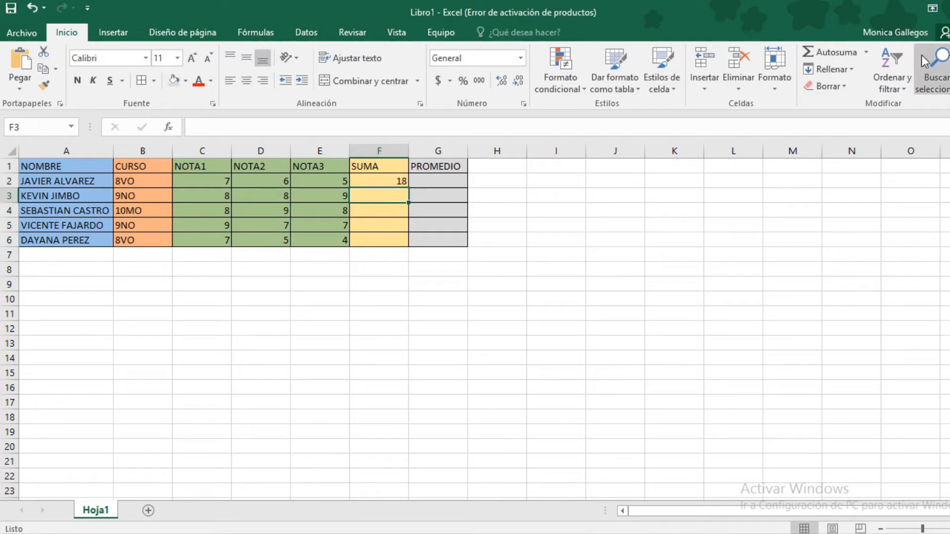
left_click(866, 51)
left_click(832, 73)
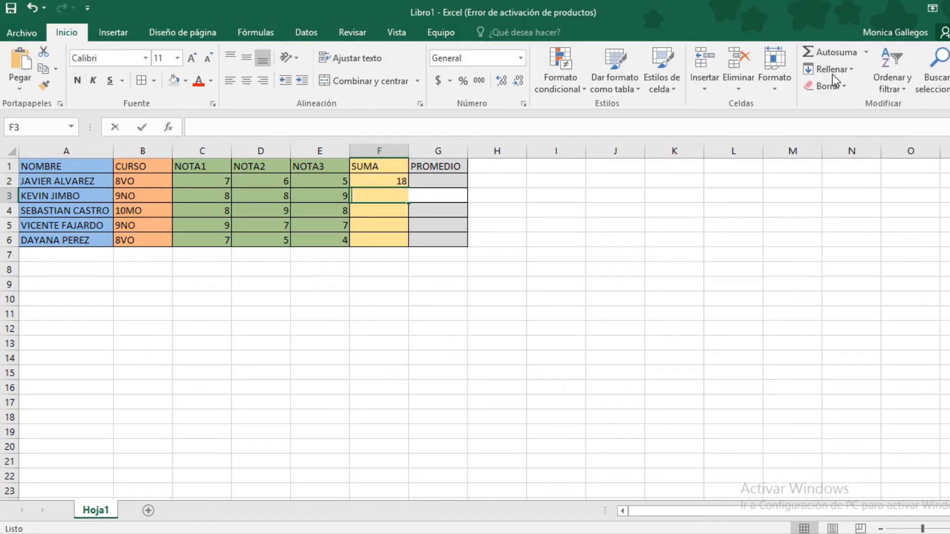
key("Return")
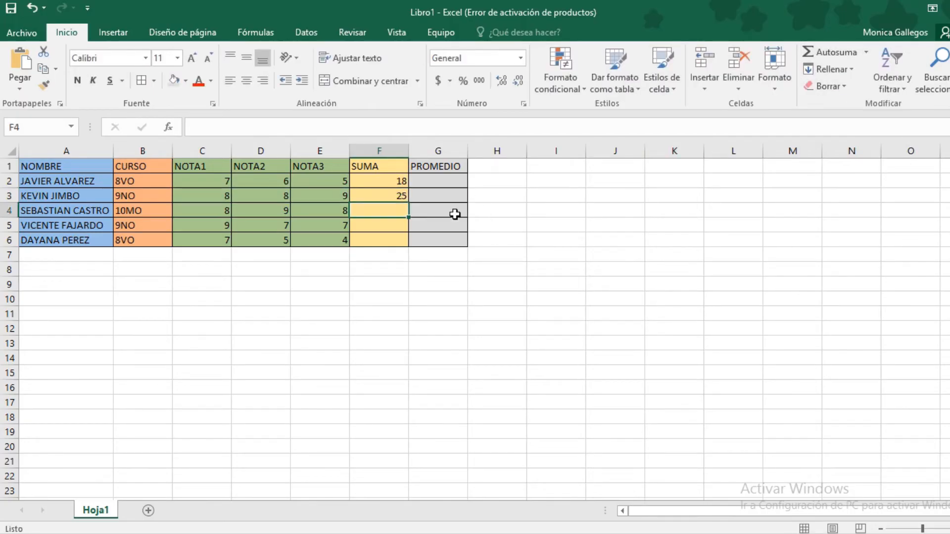
left_click(867, 52)
left_click(831, 74)
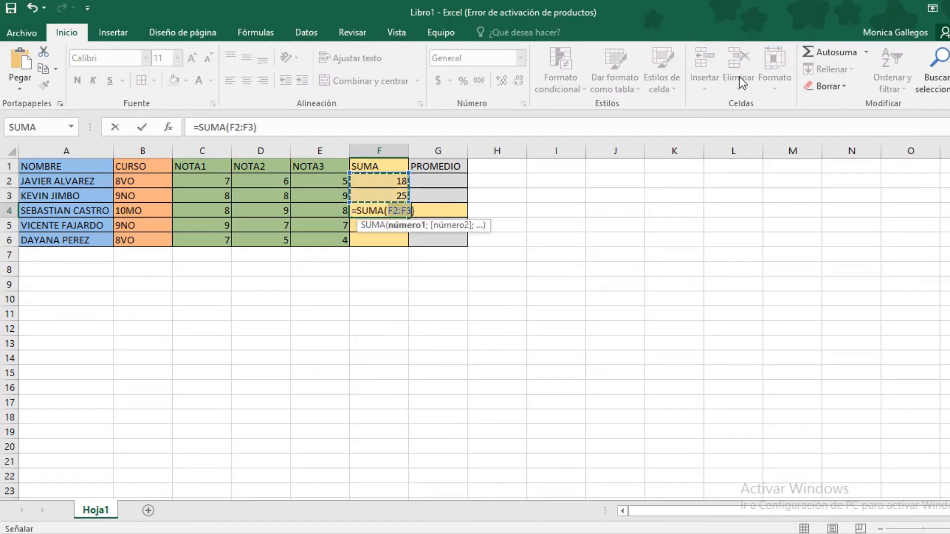
key("Return")
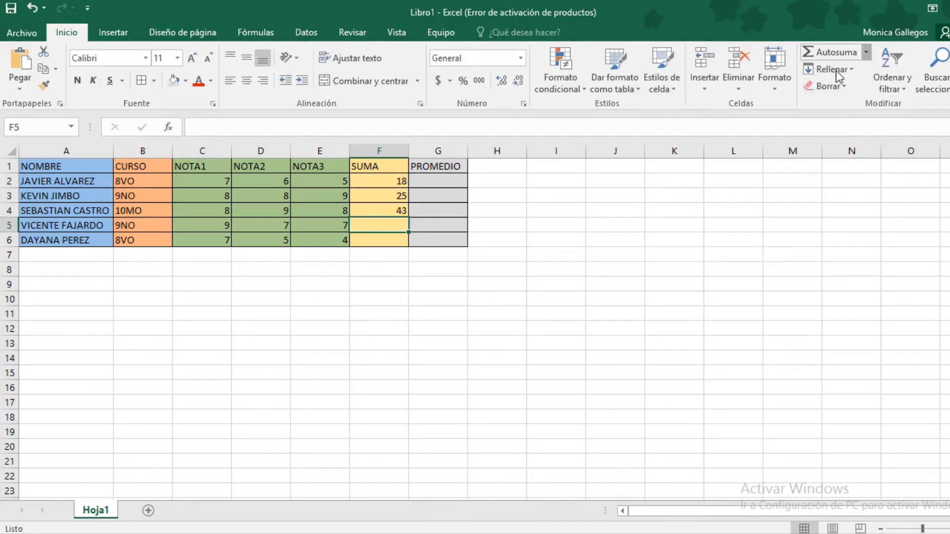
left_click(866, 51)
left_click(828, 74)
key("Return")
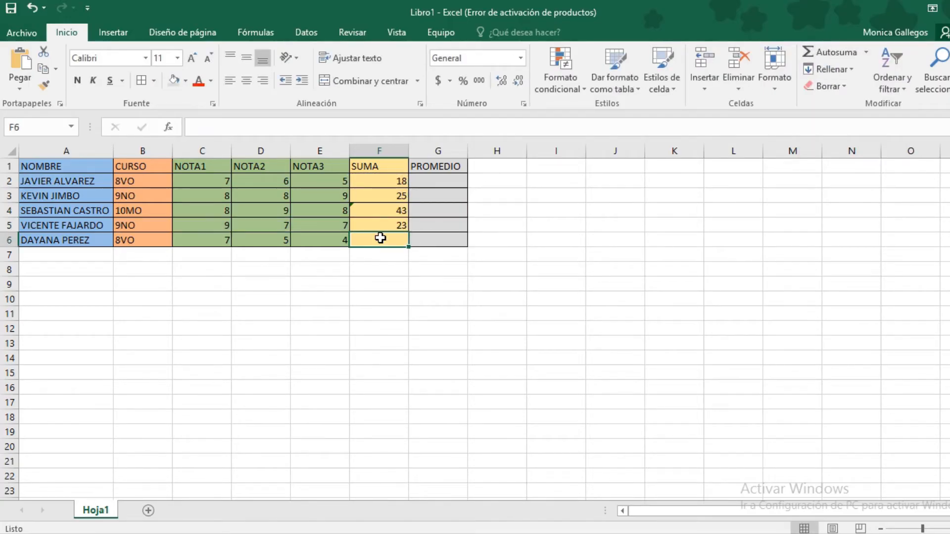
left_click(866, 51)
left_click(828, 71)
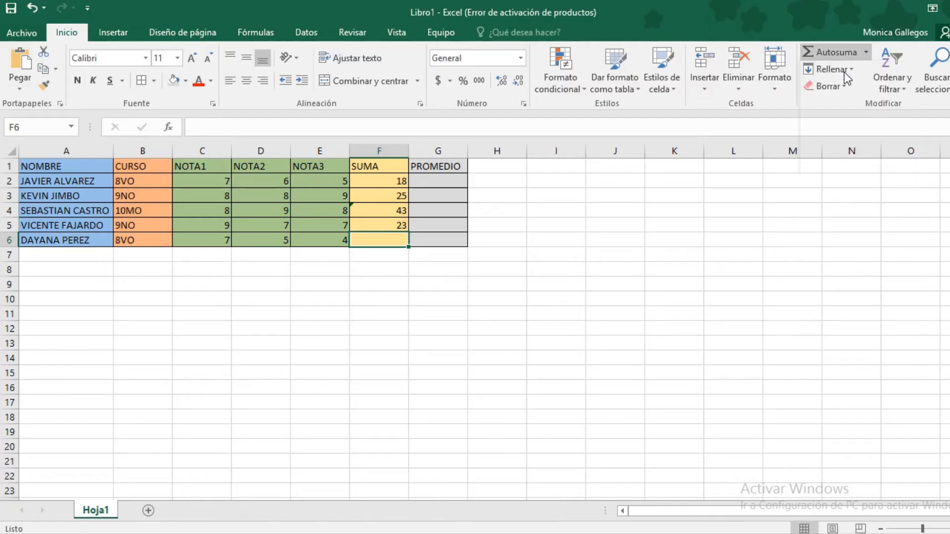
key("ctrl+Return")
Correct F4's formula to =SUMA(C4:E4) so it totals 25
double_click(405, 210)
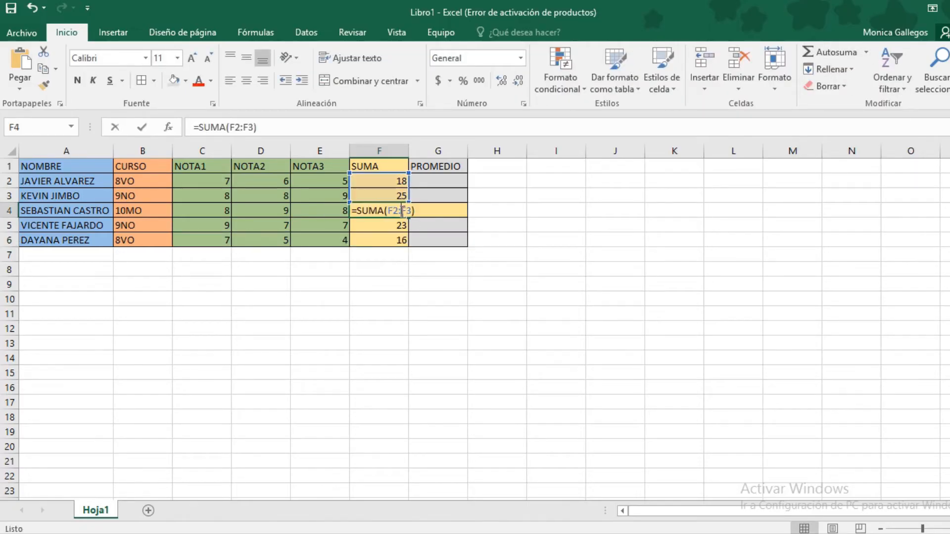
left_click_drag(412, 210, 397, 210)
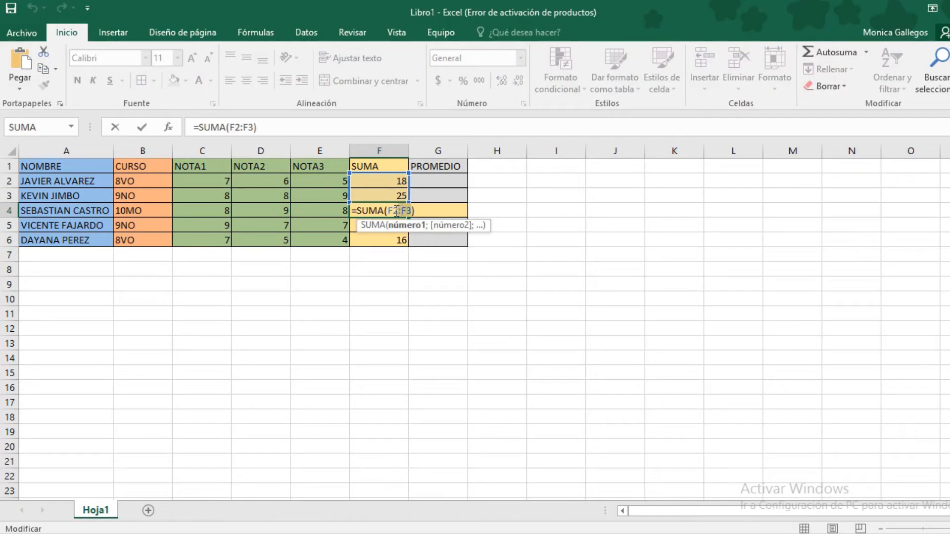
key("BackSpace")
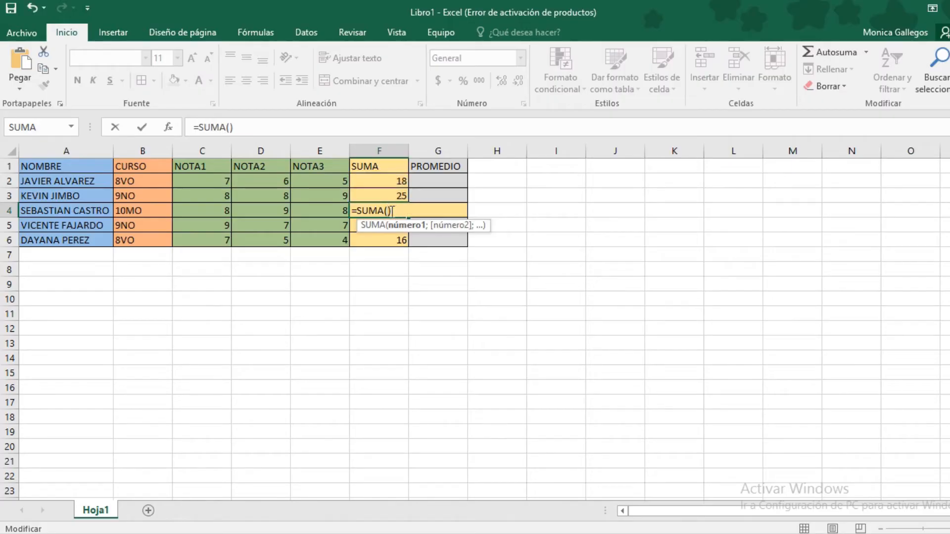
left_click_drag(210, 211, 303, 211)
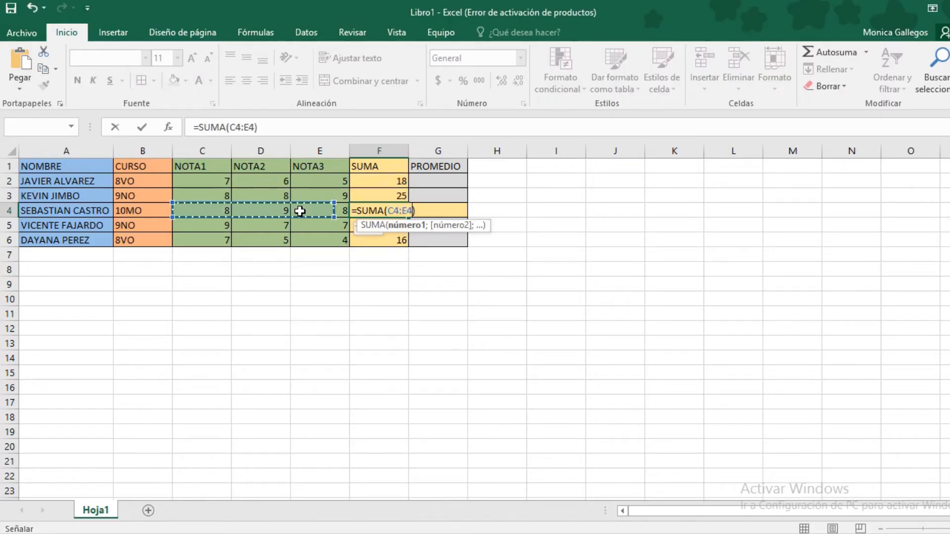
key("ctrl+Return")
key("Return")
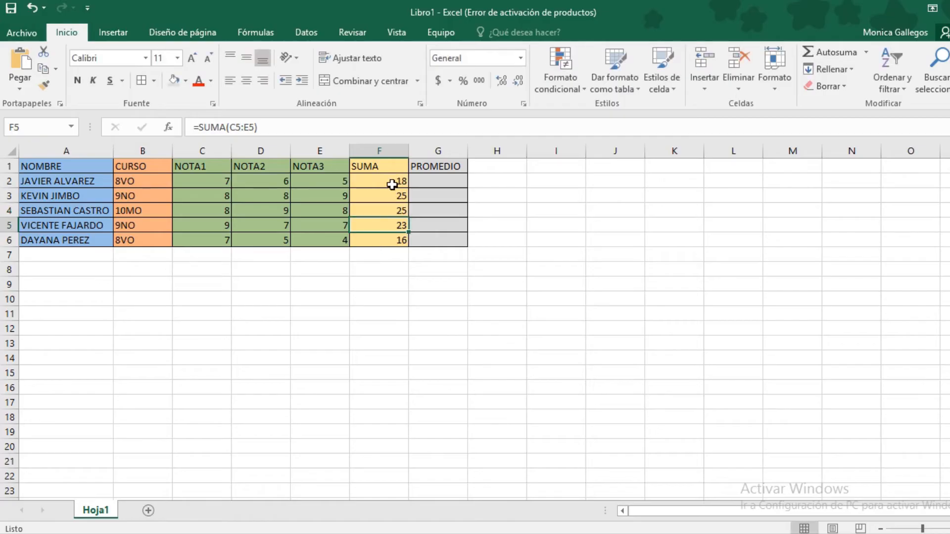
Check the SUMA formulas in F3:F6, showing 25, 25, 23 and 16
left_click_drag(391, 181, 391, 240)
left_click(390, 241)
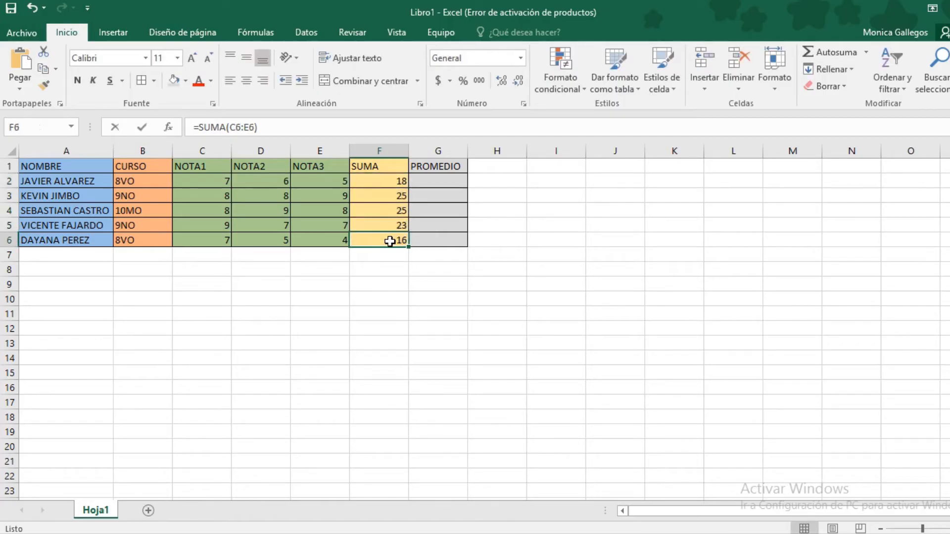
double_click(390, 241)
left_click(388, 225)
double_click(388, 225)
left_click(386, 209)
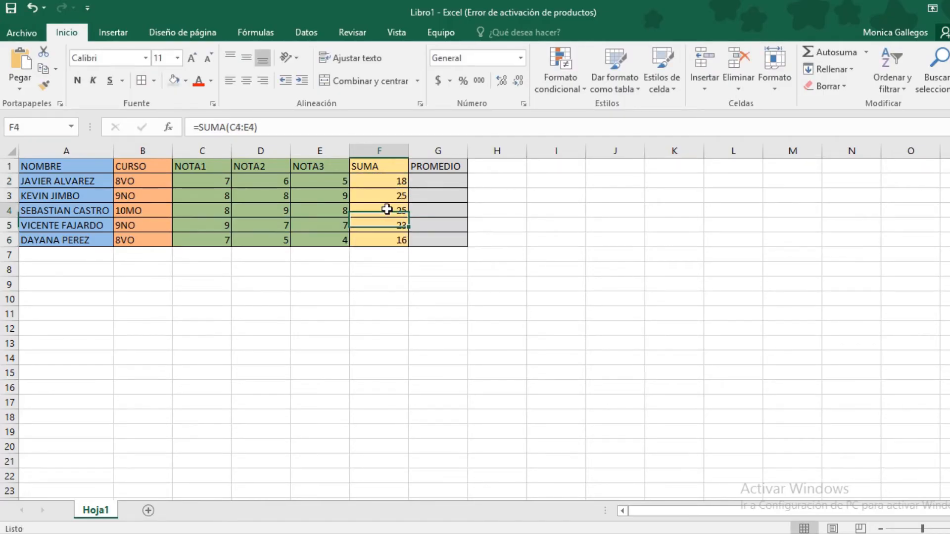
double_click(387, 209)
double_click(392, 194)
Select G2 and look over the first student's NOTA1–NOTA3 grades
left_click(397, 183)
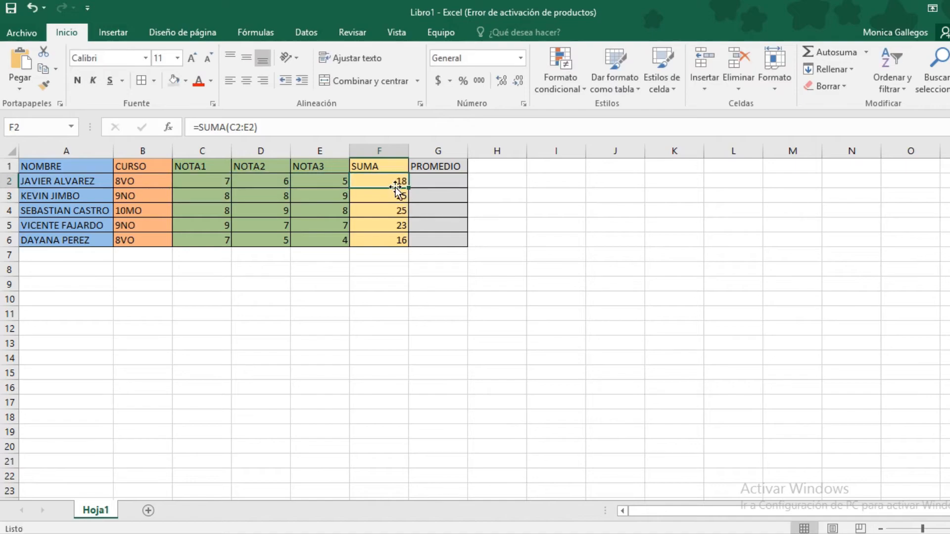
left_click(447, 182)
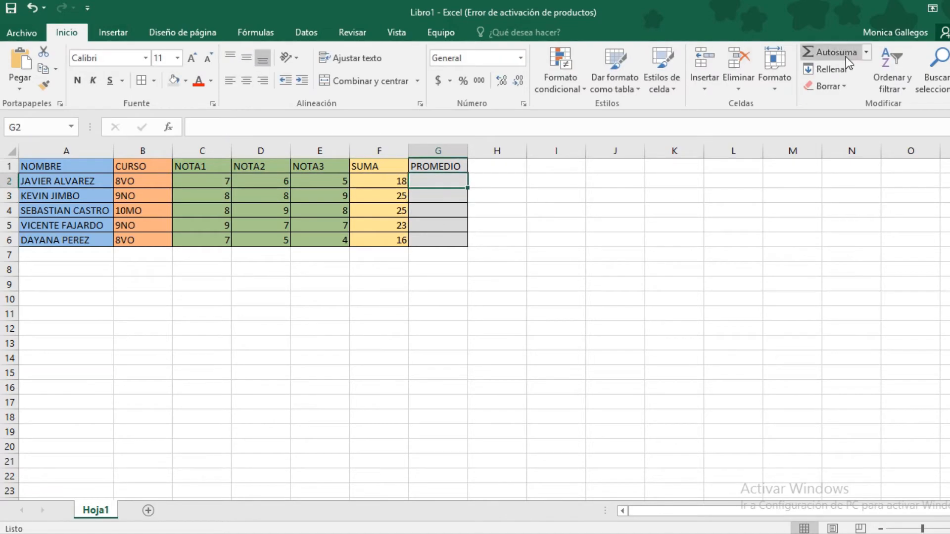
left_click(867, 52)
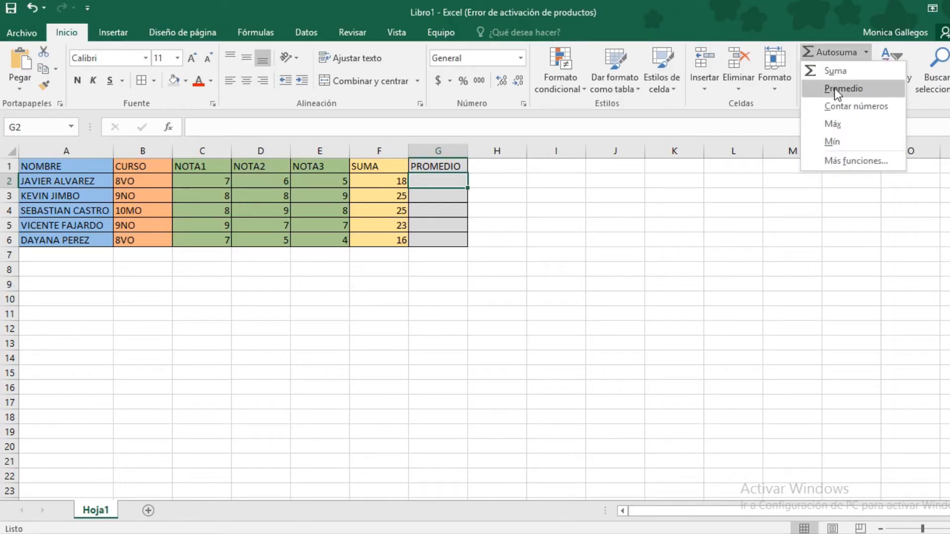
left_click(429, 192)
left_click_drag(206, 181, 297, 182)
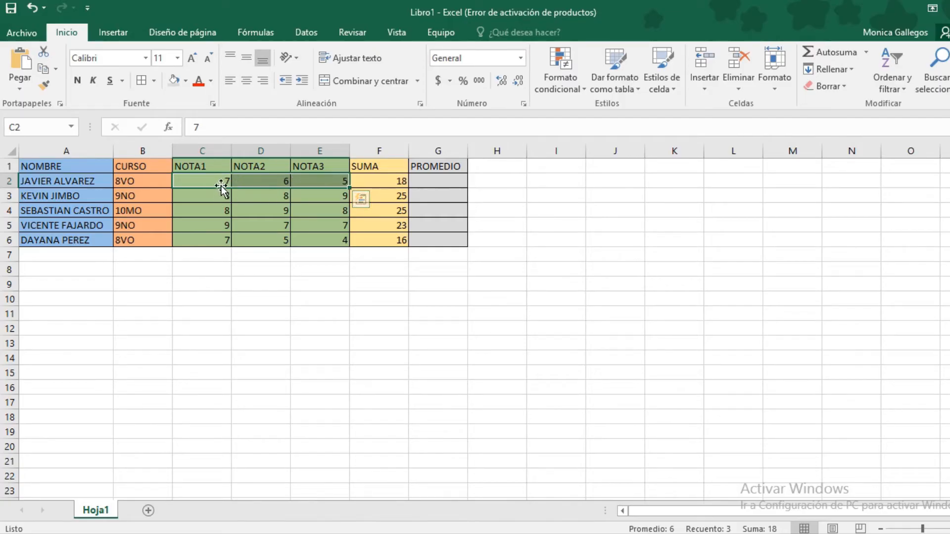
left_click(229, 183)
left_click(255, 183)
left_click(319, 183)
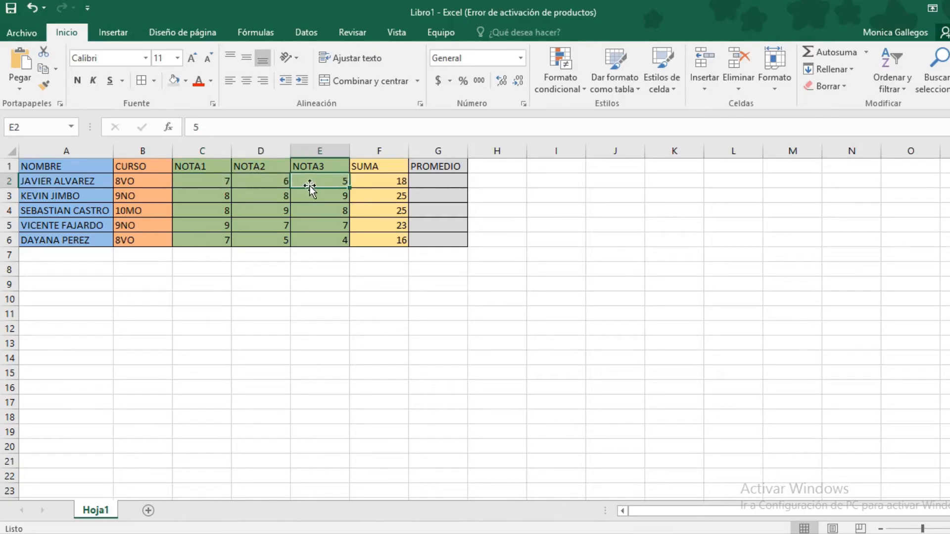
Insert =PROMEDIO in G2 and mark its C2:F2 range for editing
left_click(411, 181)
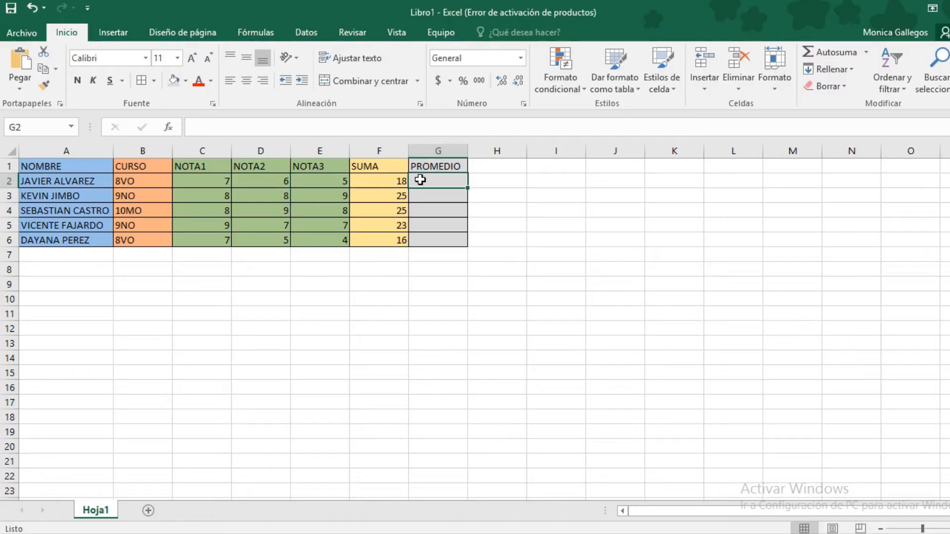
left_click(865, 53)
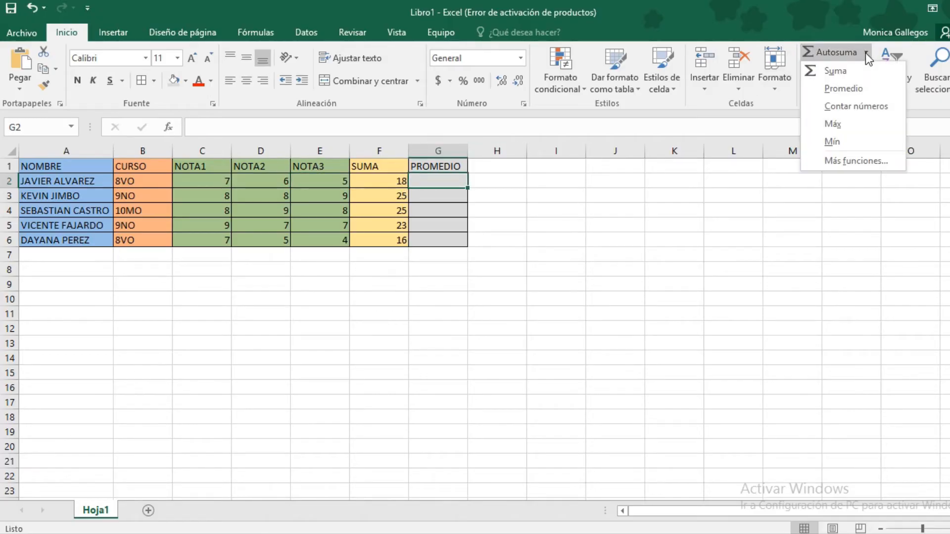
left_click(851, 87)
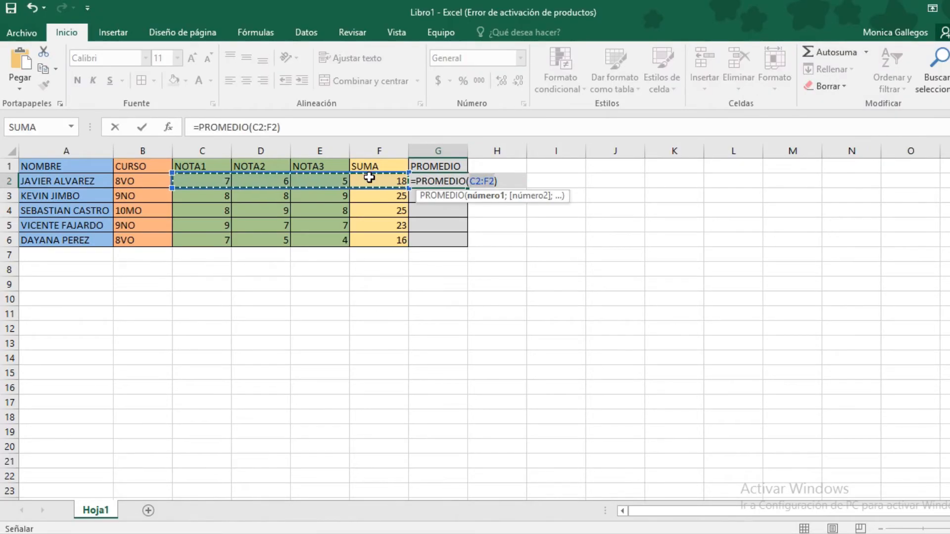
left_click_drag(471, 181, 494, 181)
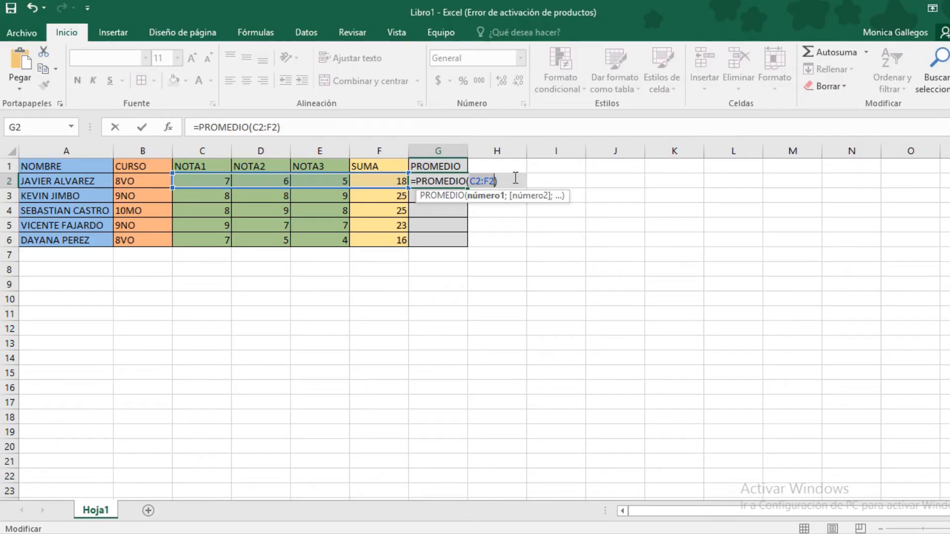
Change G2's formula to =PROMEDIO(C2:E2), giving an average of 6
left_click(488, 179)
key("BackSpace")
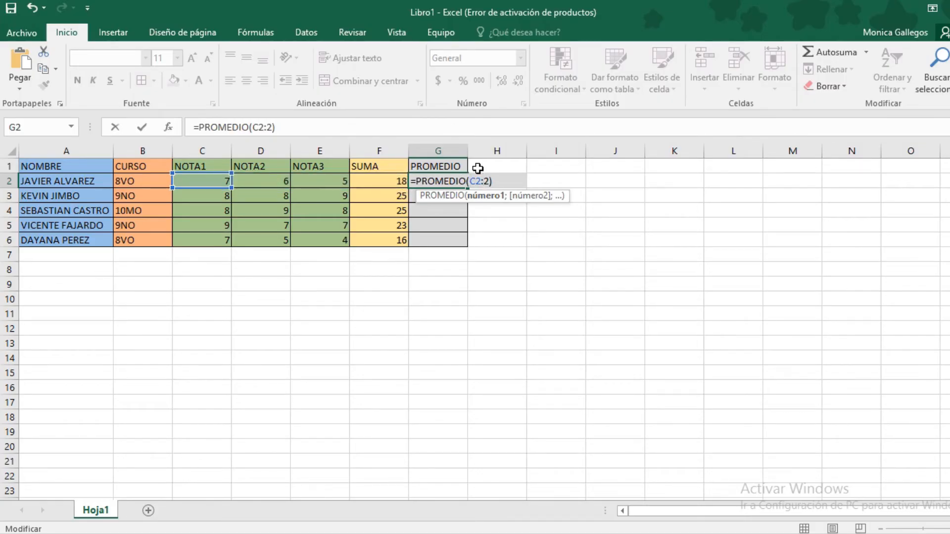
type("E")
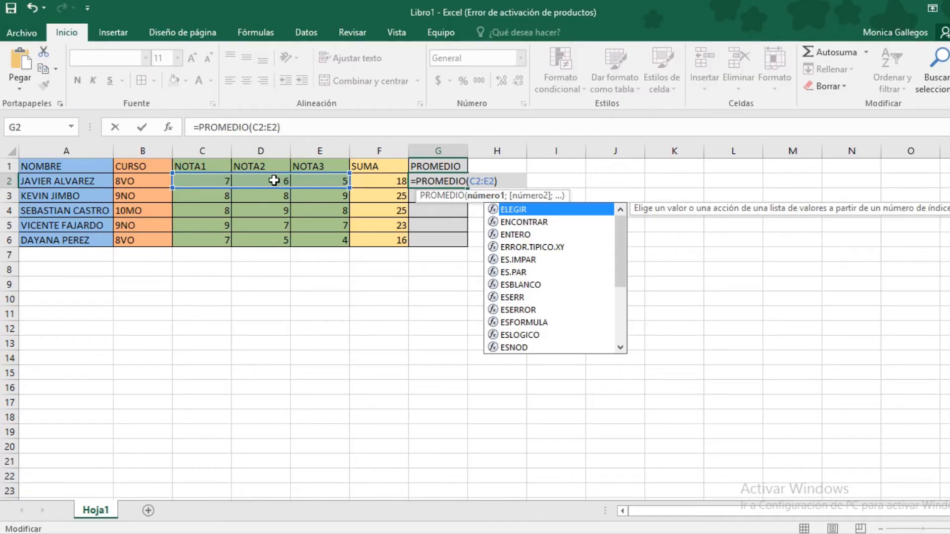
left_click(504, 182)
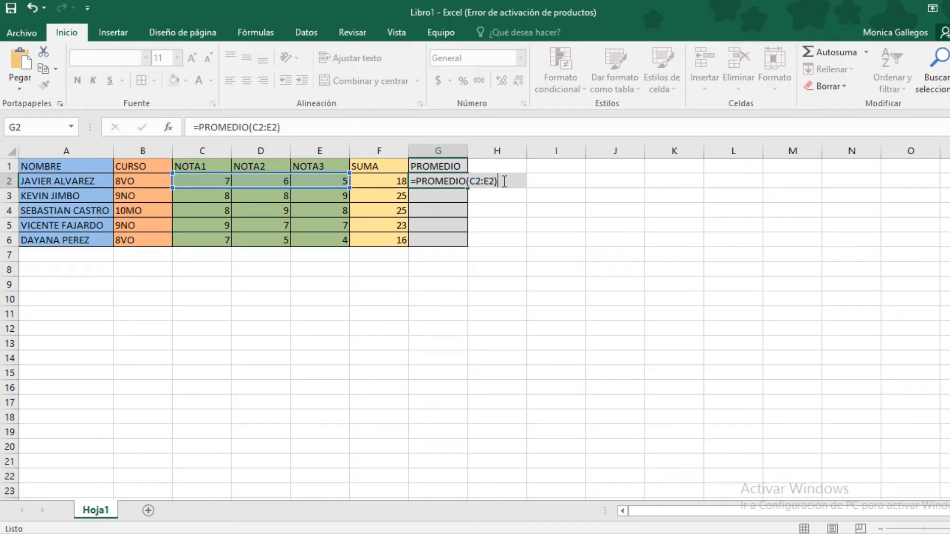
key("Return")
left_click(452, 181)
double_click(454, 181)
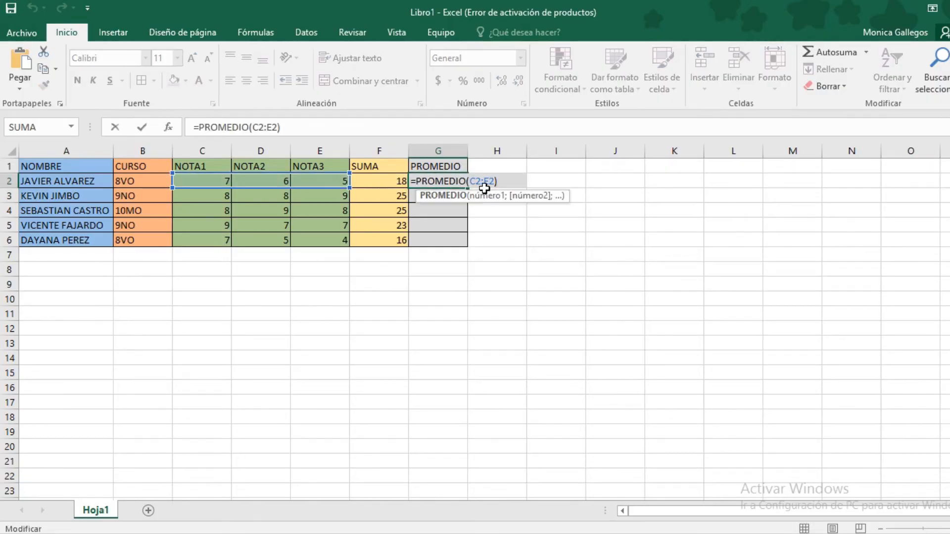
key("Escape")
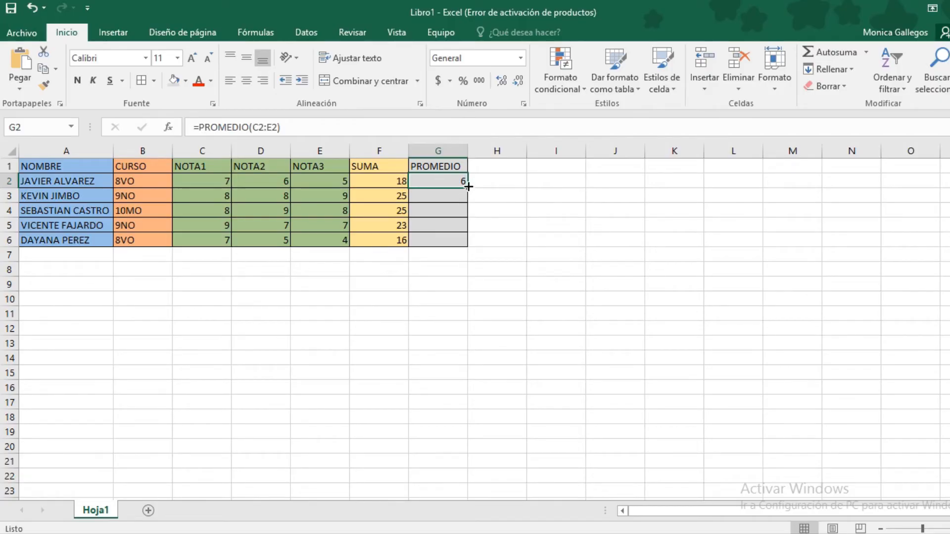
Fill the average down to G6 and check each row's PROMEDIO formula
left_click_drag(468, 186, 462, 242)
double_click(450, 198)
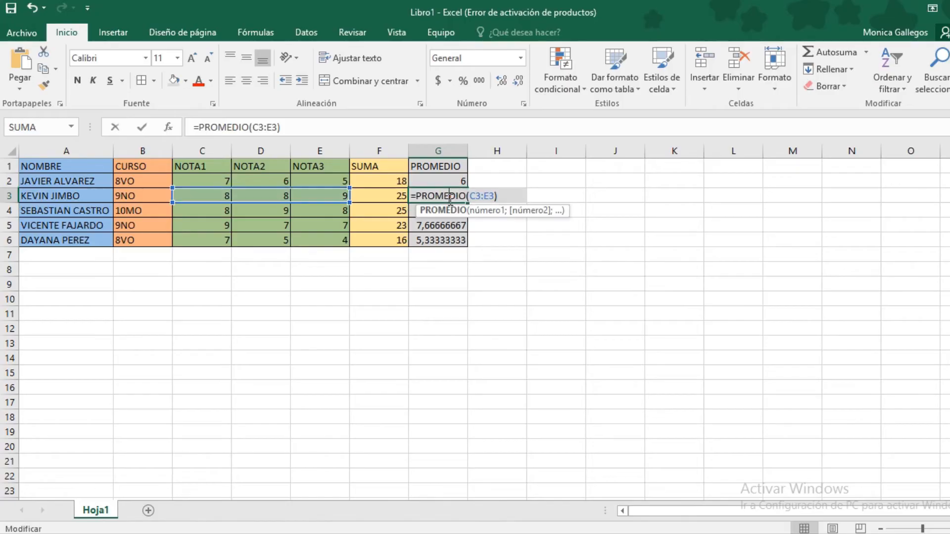
key("Escape")
double_click(437, 209)
key("Escape")
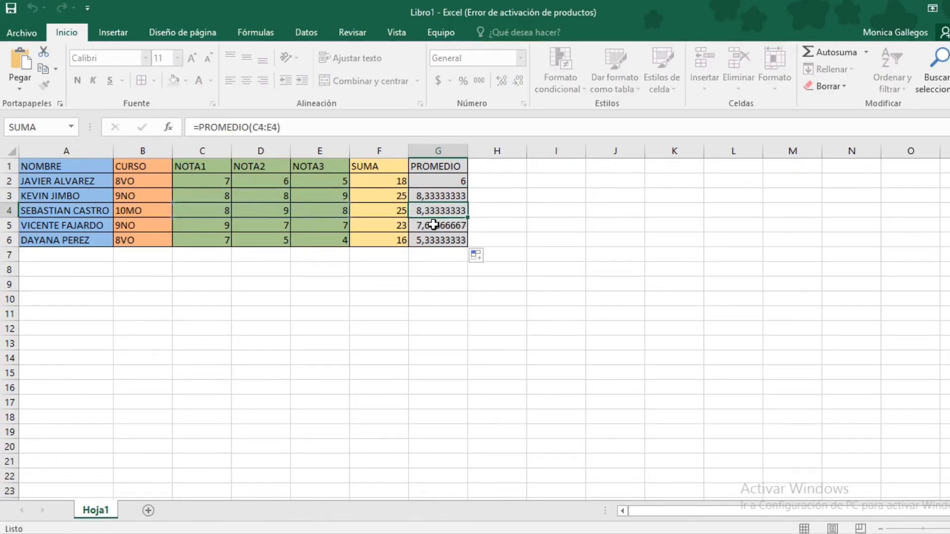
double_click(432, 226)
key("Escape")
double_click(428, 240)
key("Escape")
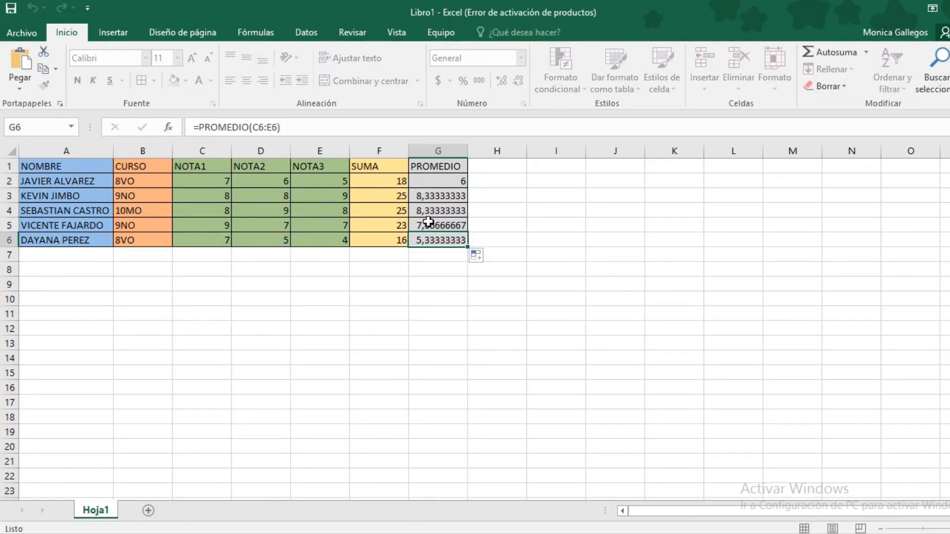
left_click_drag(438, 198, 430, 240)
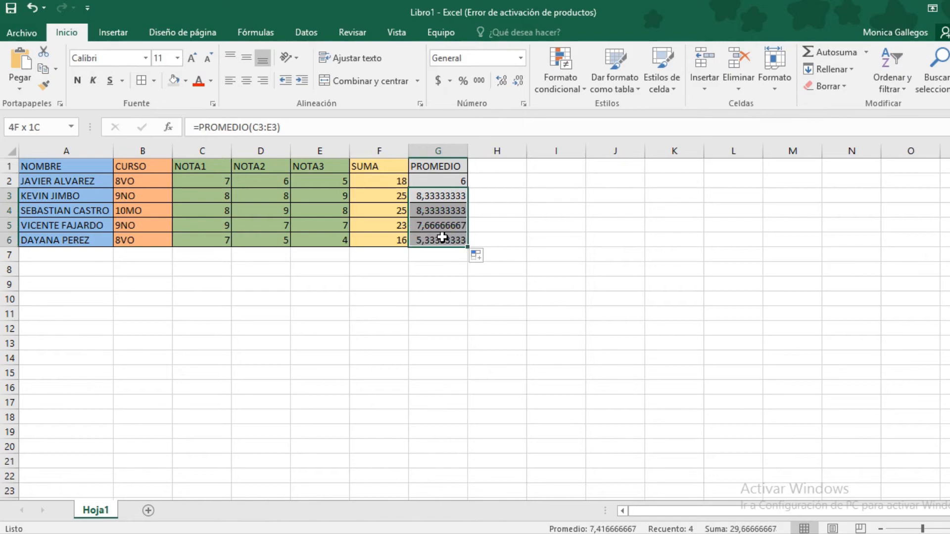
left_click(435, 199)
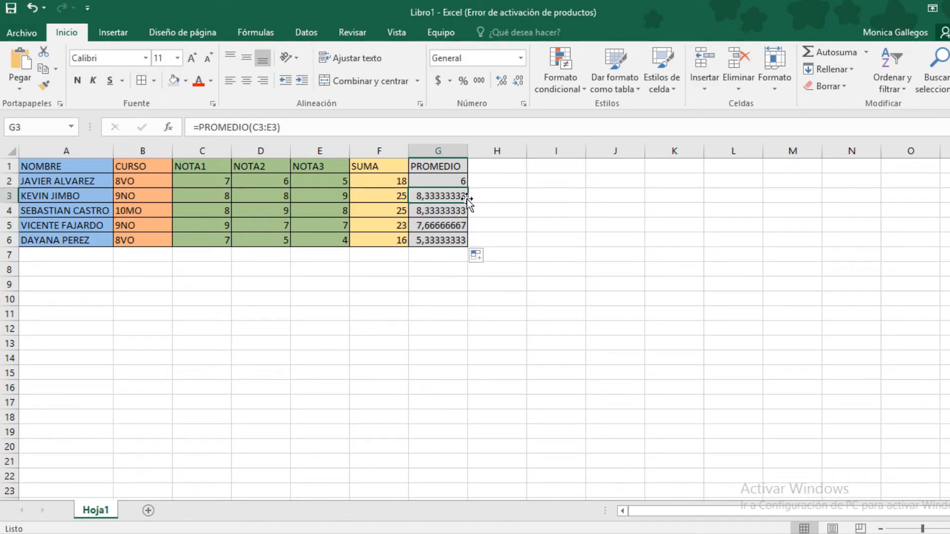
Reduce the G3:G6 averages to one decimal place: 8,3, 8,3, 7,7, 5,3
left_click_drag(437, 196, 444, 238)
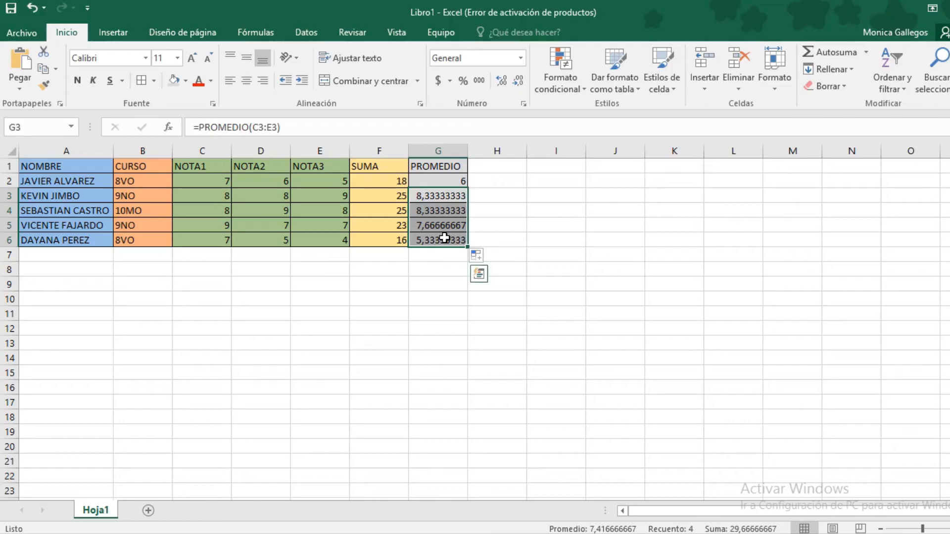
left_click(518, 83)
left_click(517, 83)
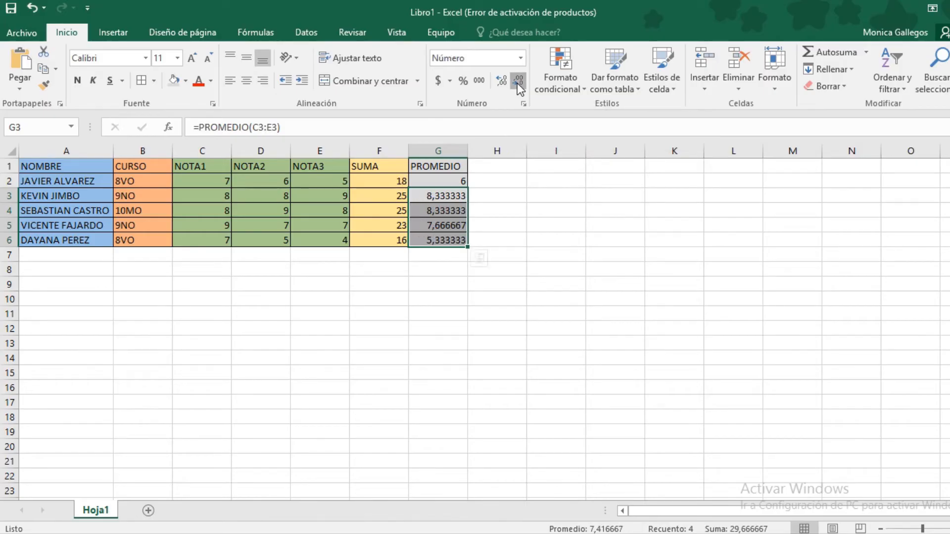
left_click(517, 83)
left_click(517, 83)
left_click(517, 83)
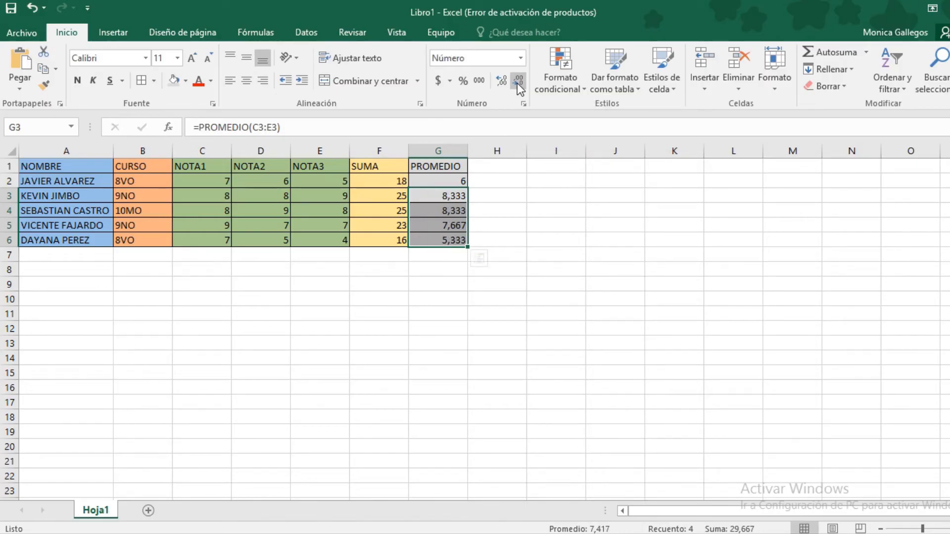
left_click(518, 83)
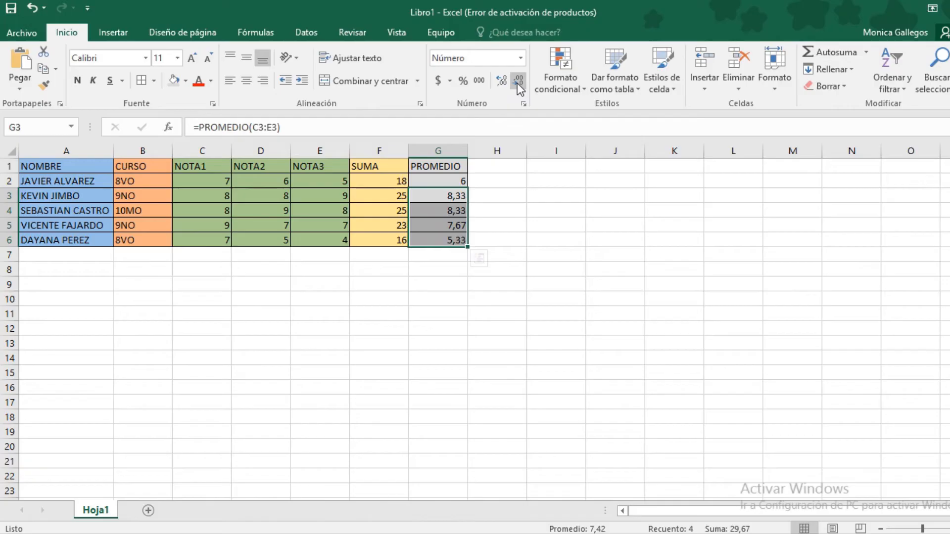
left_click(518, 84)
Review the rounded averages and the whole grades table
left_click(471, 222)
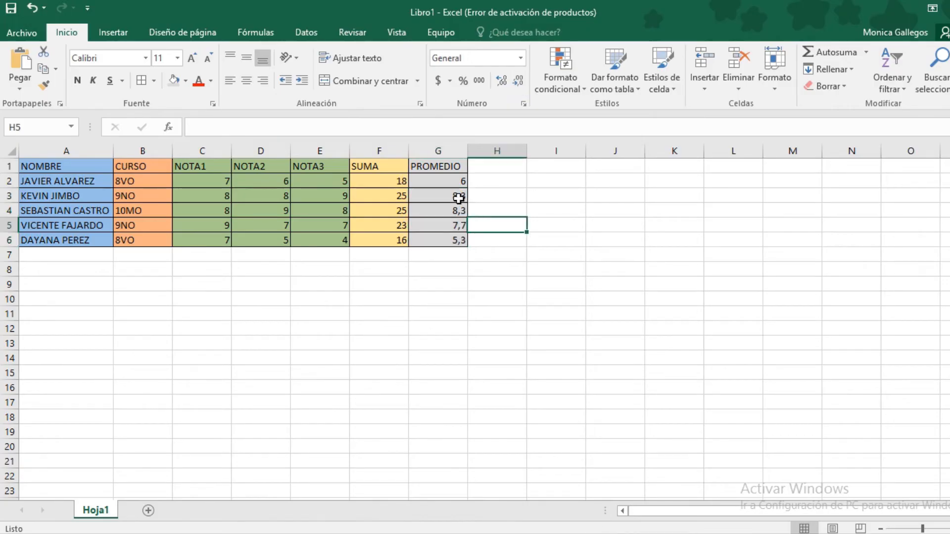
left_click_drag(459, 197, 461, 240)
left_click(514, 209)
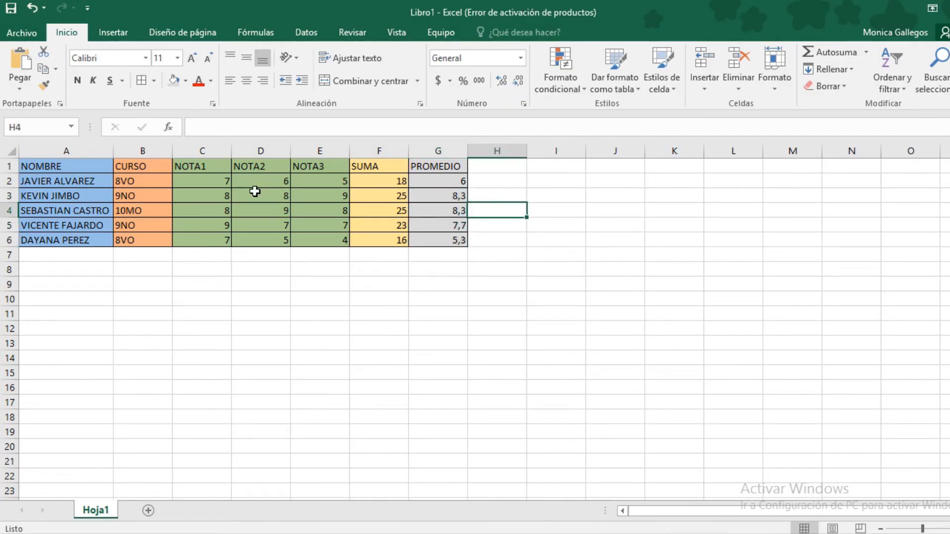
left_click_drag(74, 165, 430, 240)
left_click(437, 281)
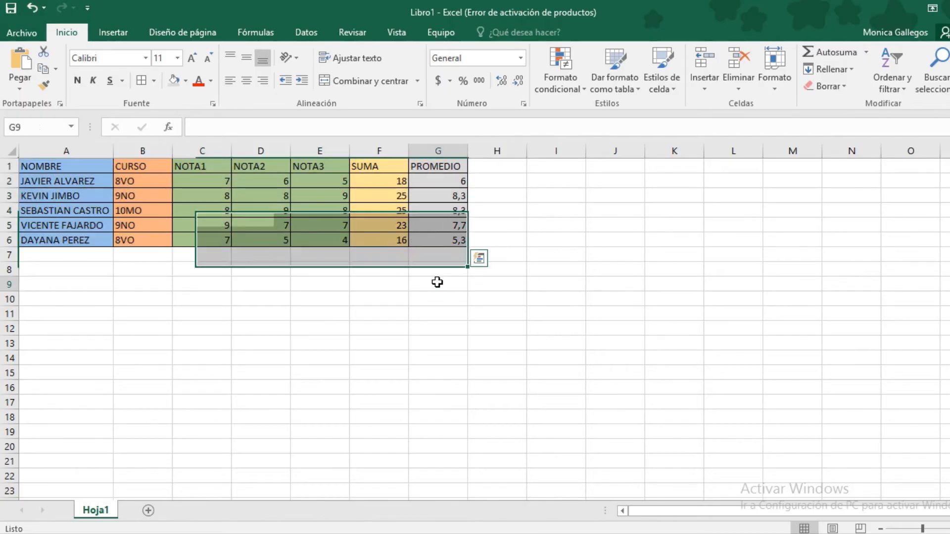
Enter the labels MÁXIMO, MÍNIMO and CONTEO in cells I1 to I3
left_click(865, 53)
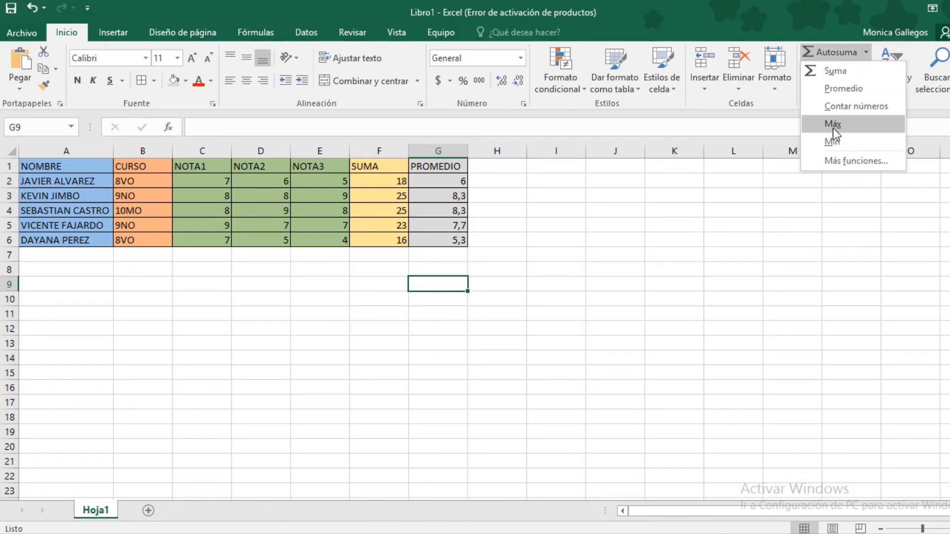
left_click(572, 187)
left_click(572, 170)
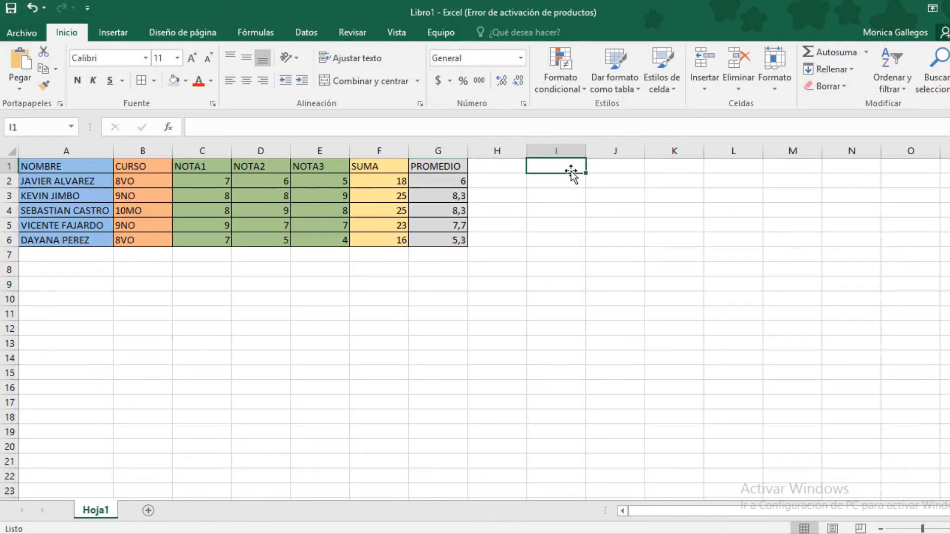
type("MÁ")
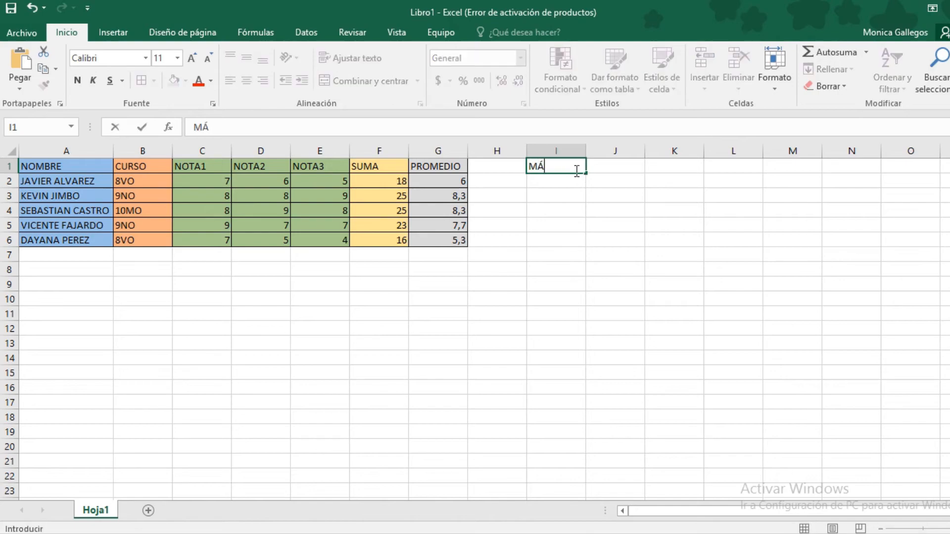
type("XIMO")
left_click(572, 182)
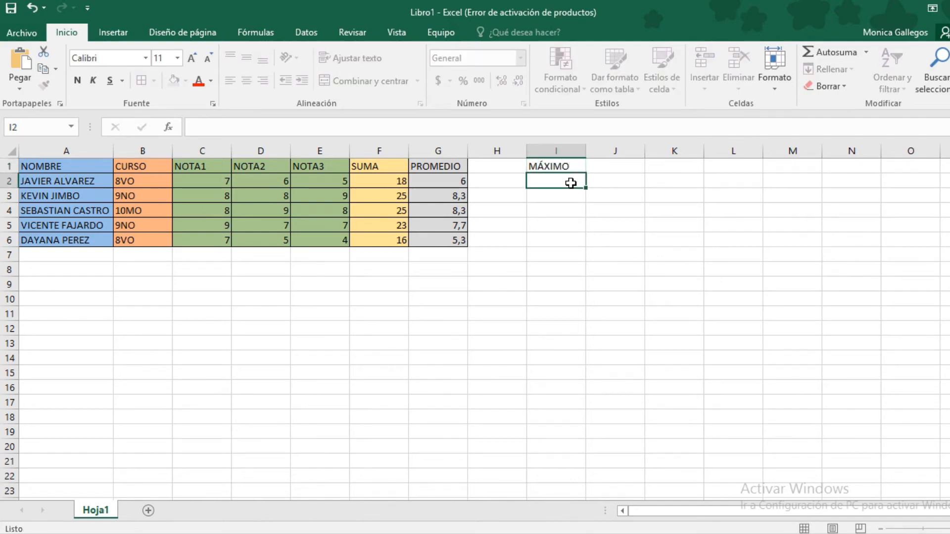
type("MÍNIMO")
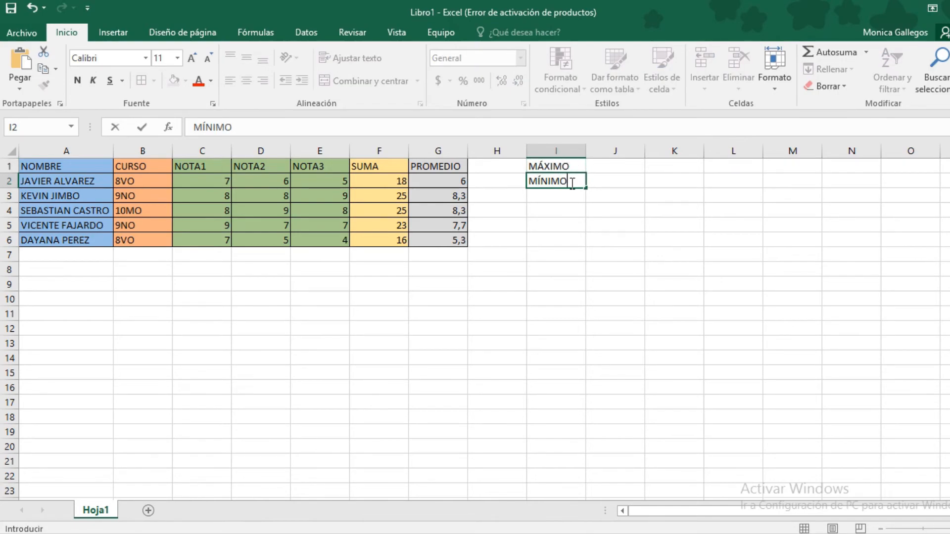
left_click(568, 194)
type("CONTEO")
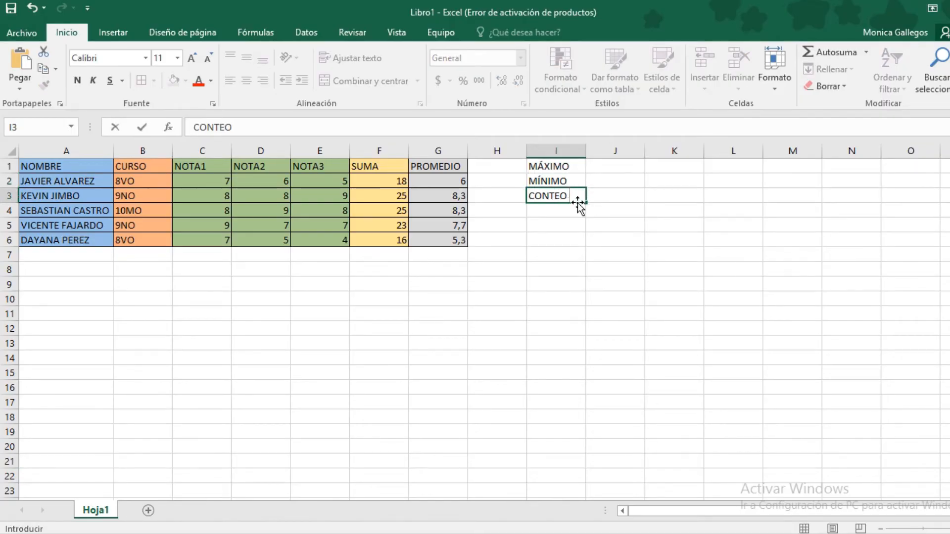
key("Return")
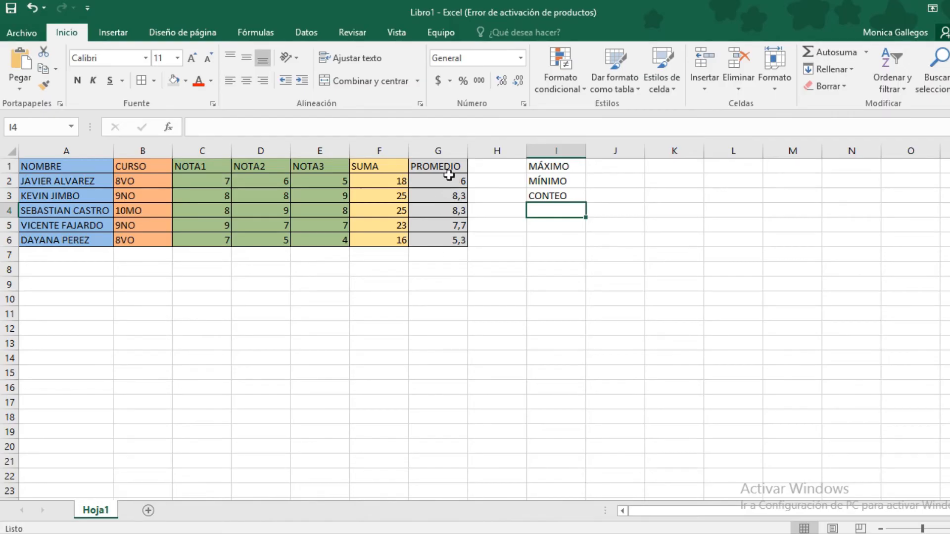
Shade the I1:I3 stat labels with a light orange fill
left_click(560, 228)
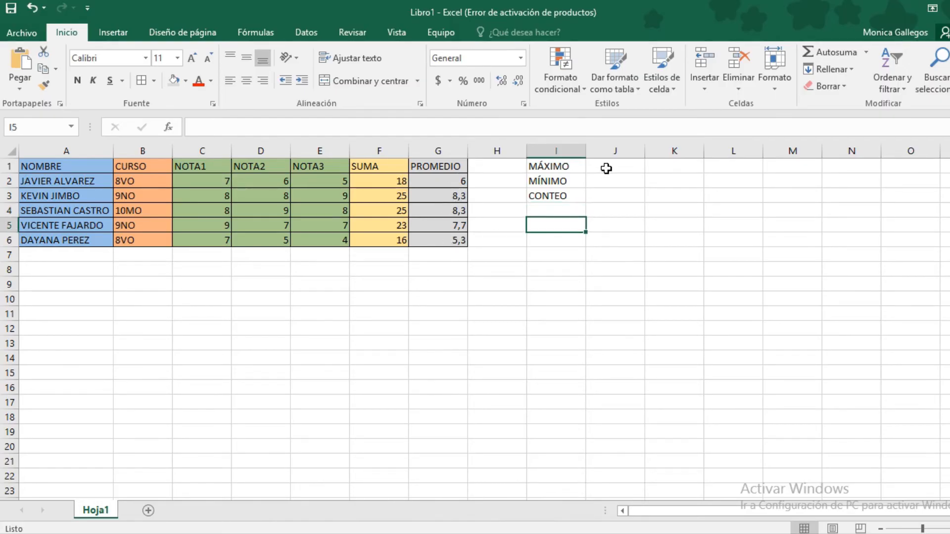
left_click(606, 169)
left_click(573, 166)
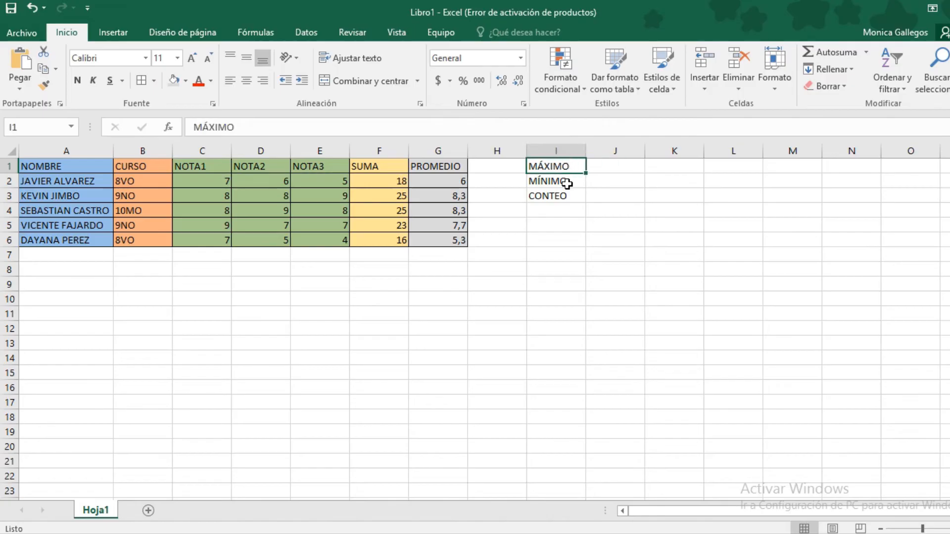
left_click_drag(566, 184, 566, 194)
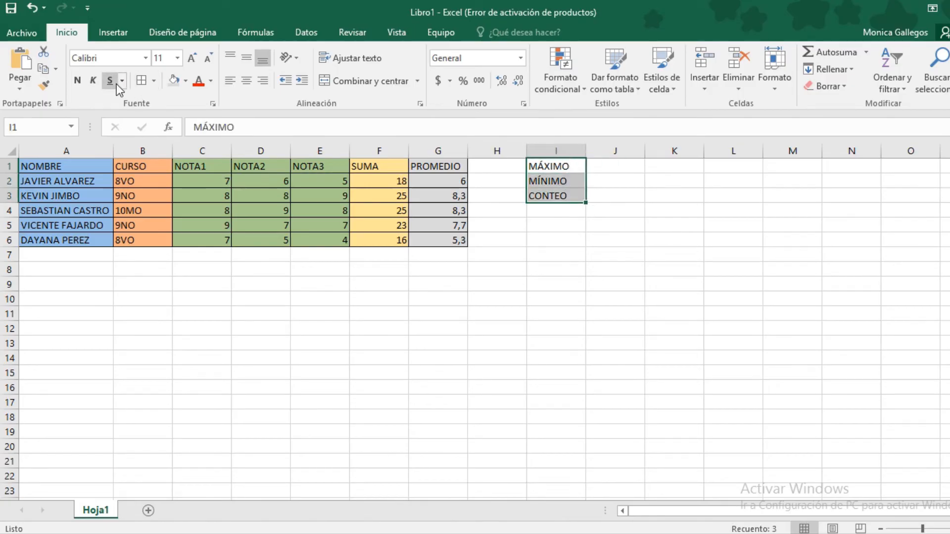
left_click(185, 81)
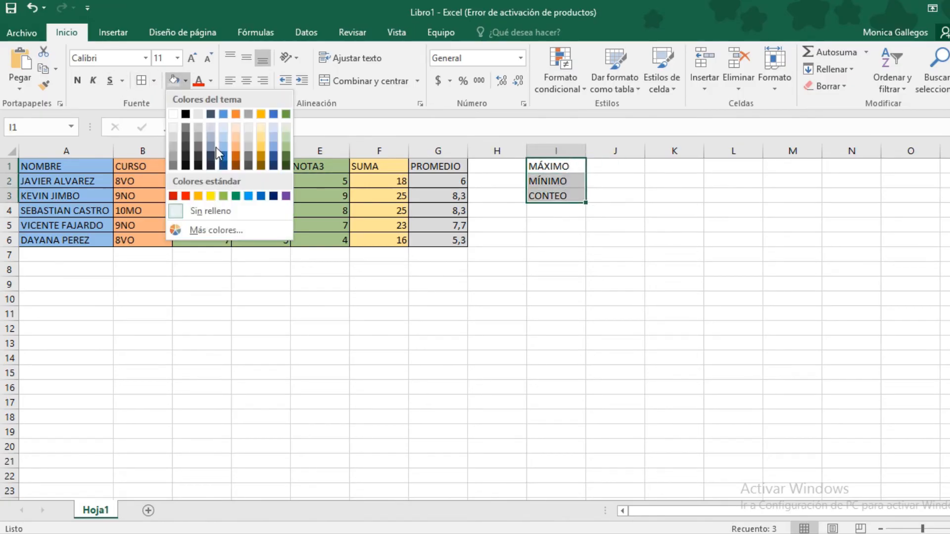
left_click(262, 144)
left_click(616, 241)
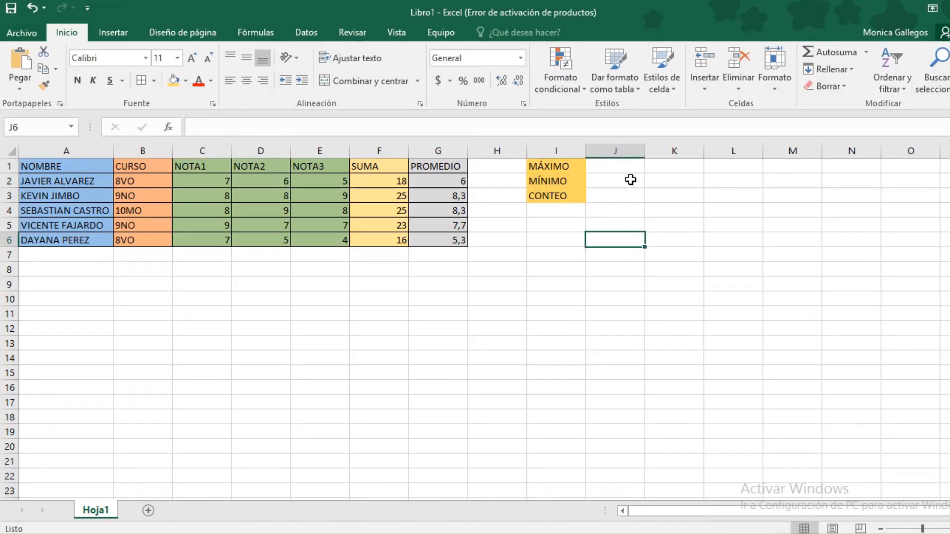
left_click(632, 179)
left_click(632, 169)
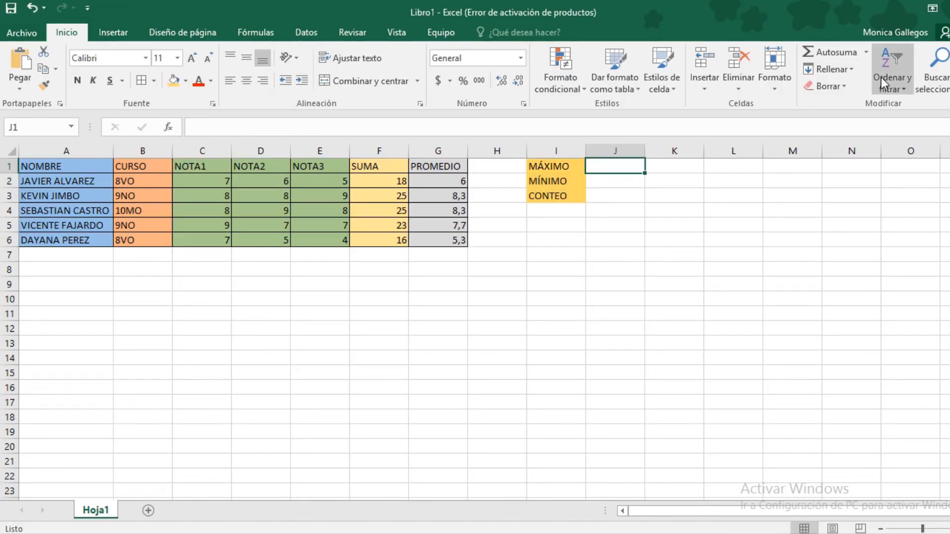
Enter =MAX(G2:G6) in J1 to find the highest average
left_click(863, 52)
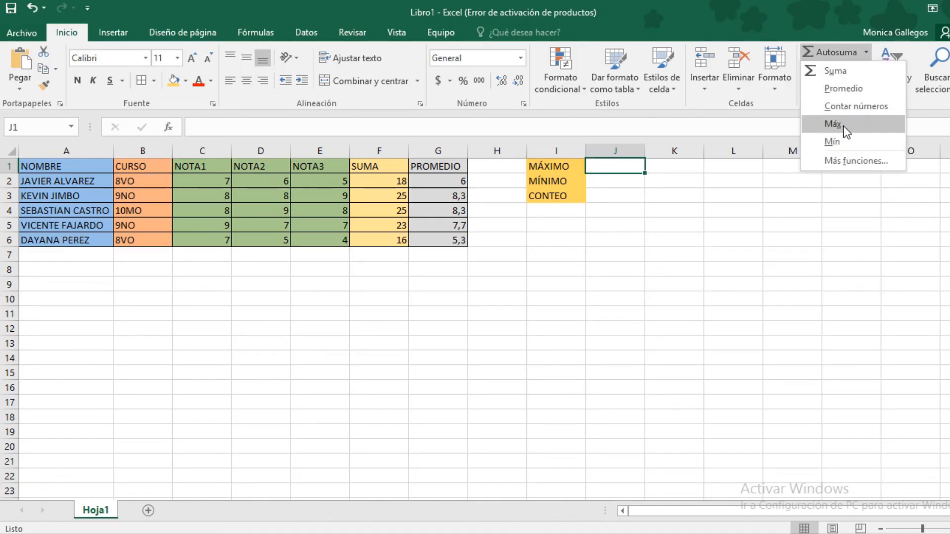
left_click(843, 126)
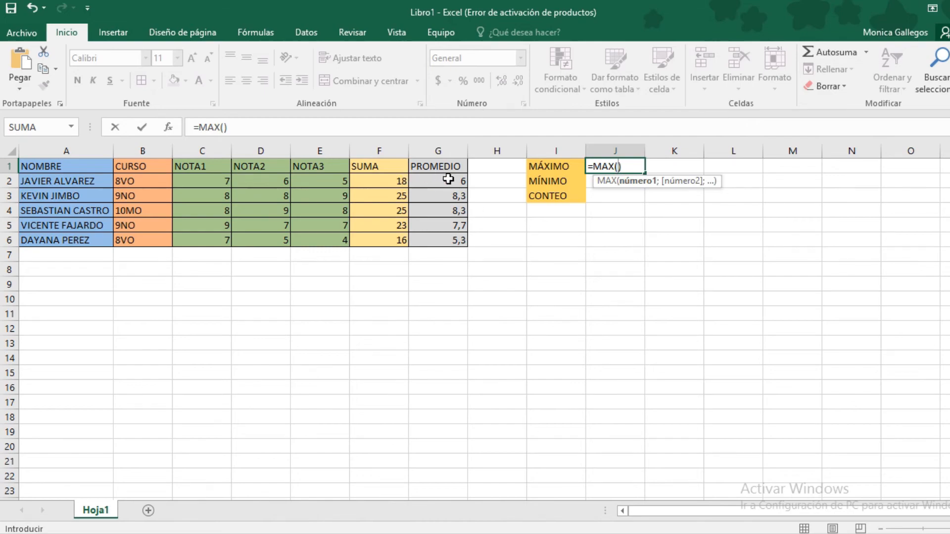
left_click_drag(447, 180, 447, 246)
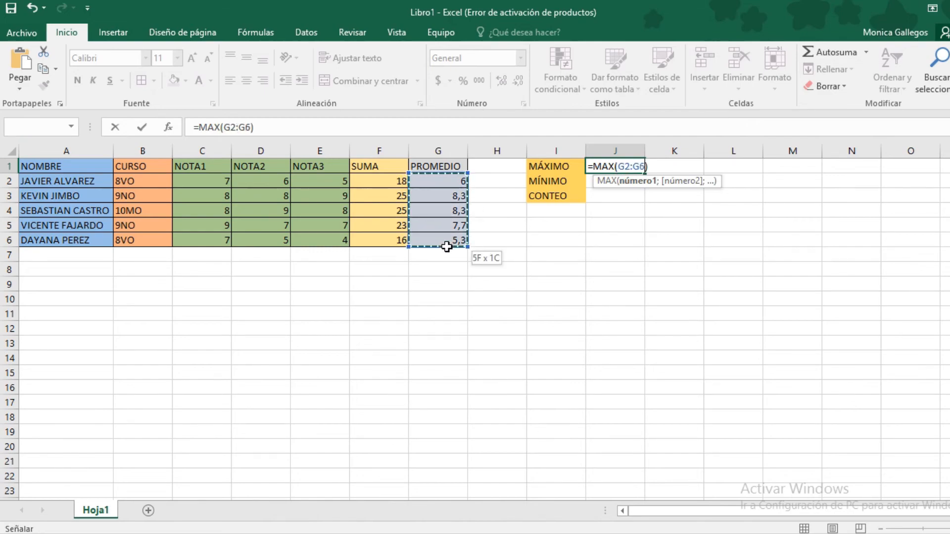
left_click(653, 165)
key("Return")
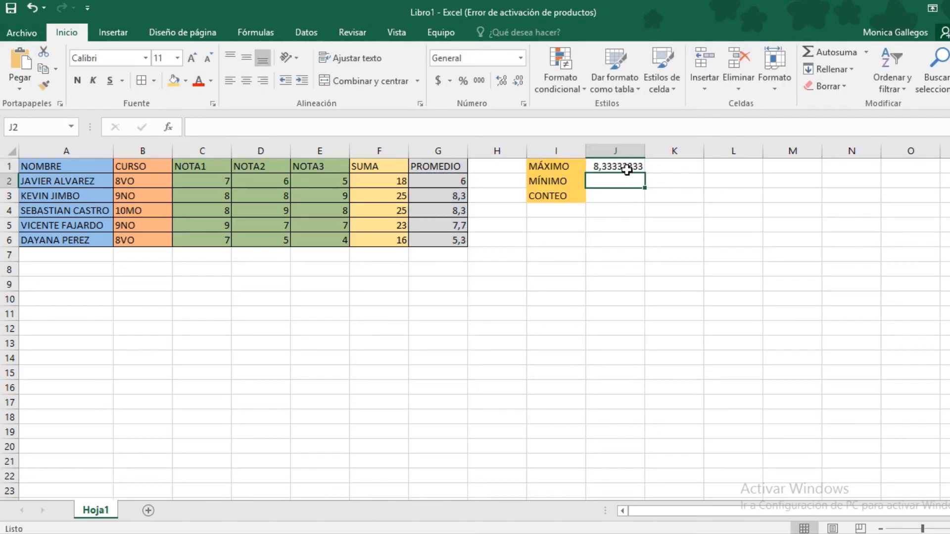
Trim J1's maximum to one decimal so it shows 8,3
left_click(618, 168)
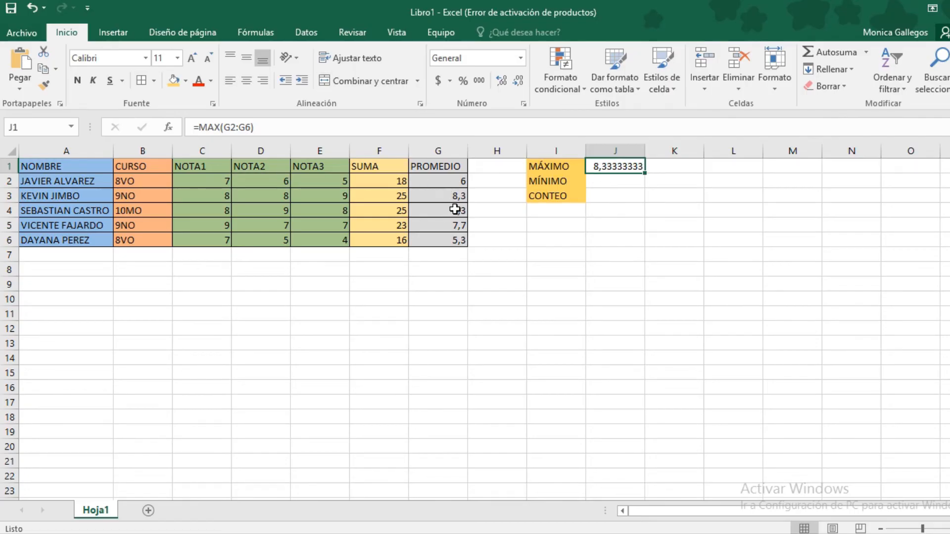
left_click(518, 82)
left_click(518, 81)
left_click(518, 81)
left_click(518, 81)
left_click(518, 82)
left_click(518, 82)
left_click(520, 82)
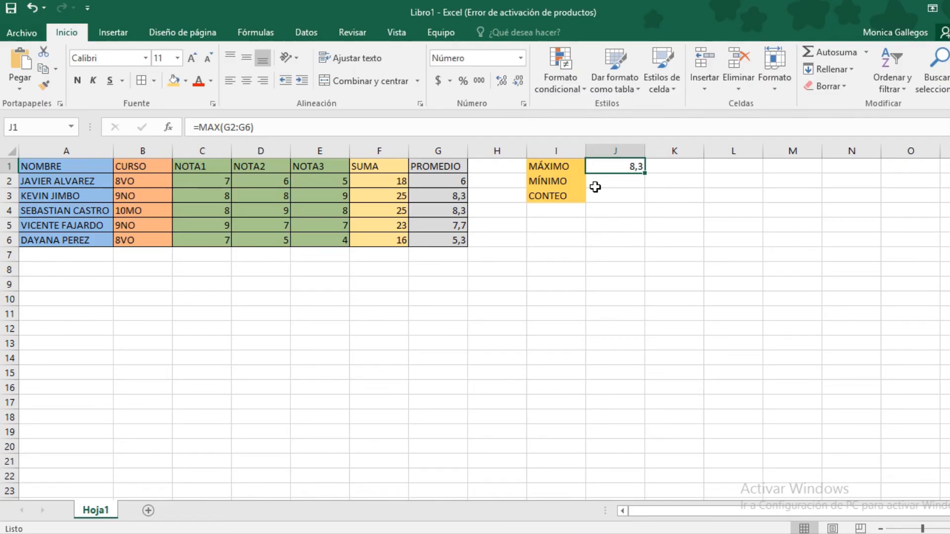
left_click(609, 186)
double_click(610, 181)
left_click(611, 181)
left_click(614, 205)
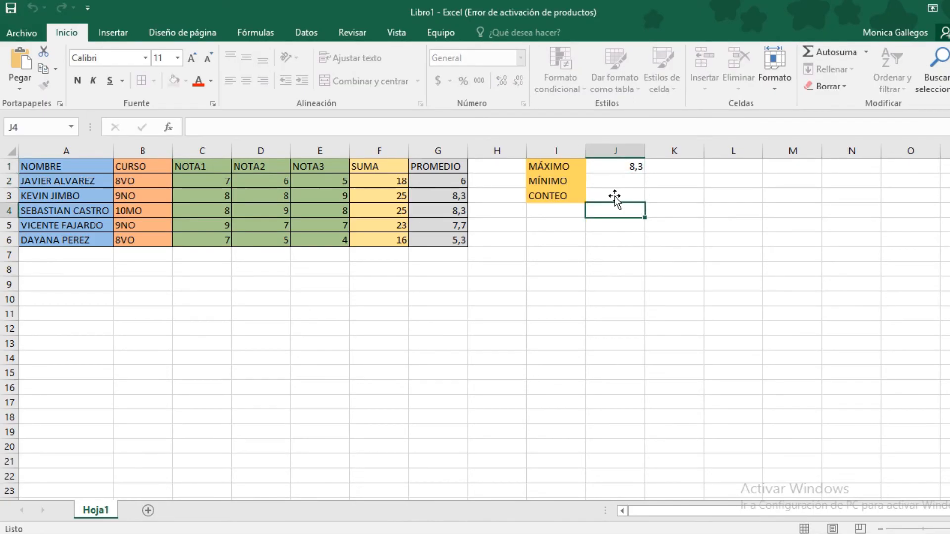
Enter =MIN(G2:G6) in J2 for the lowest average
left_click(614, 182)
left_click(865, 52)
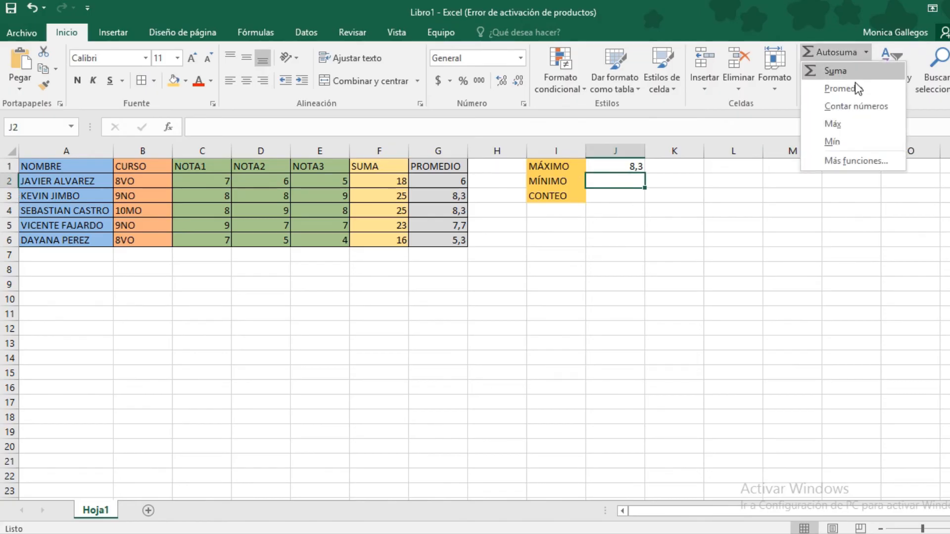
left_click(835, 141)
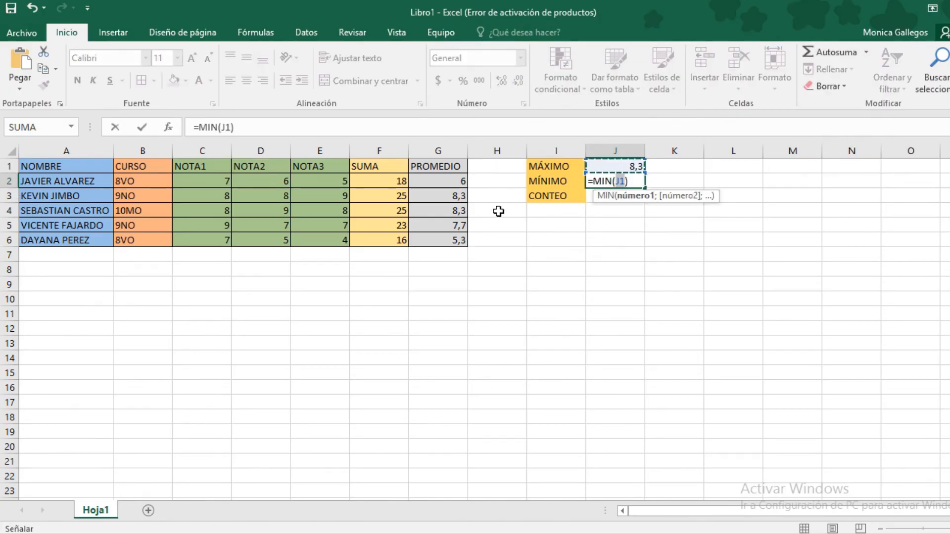
key("Delete")
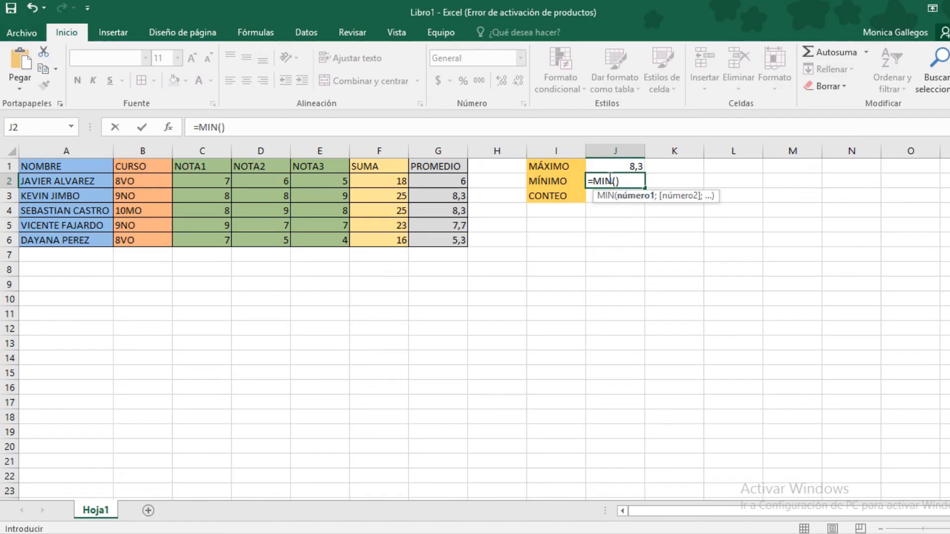
left_click_drag(452, 183, 453, 239)
left_click(653, 179)
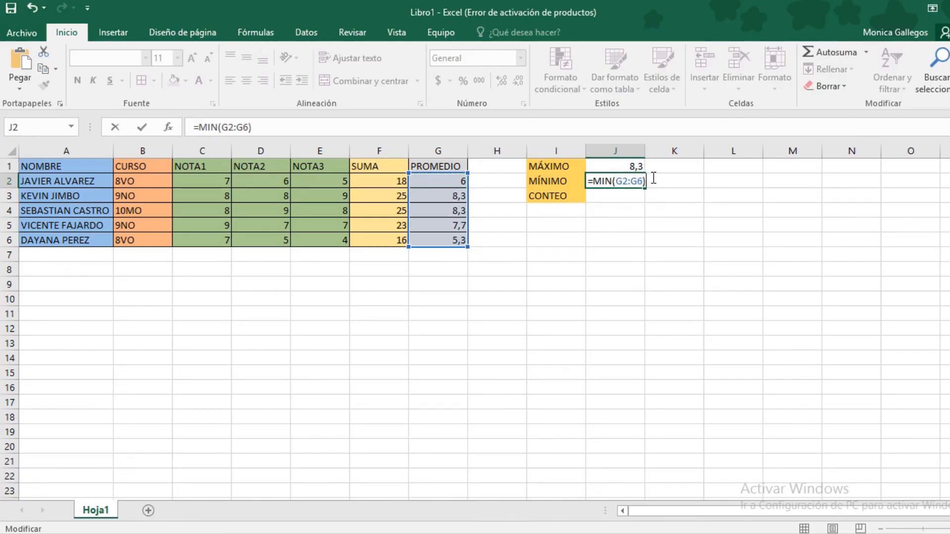
key("ctrl+Return")
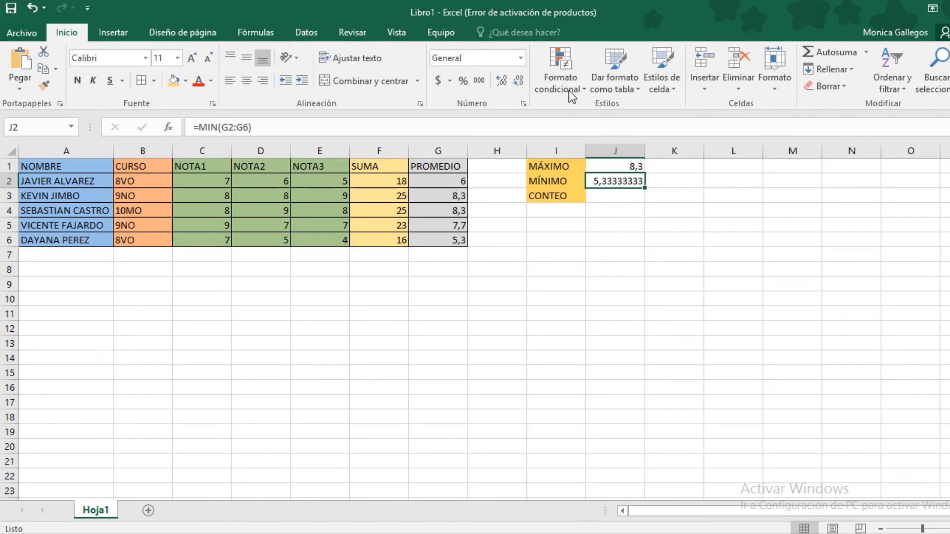
Reduce J2's minimum to one decimal so it shows 5,3
left_click(517, 81)
left_click(517, 80)
left_click(517, 80)
left_click(517, 80)
left_click(518, 80)
left_click(517, 81)
left_click(518, 80)
left_click(631, 235)
left_click(615, 194)
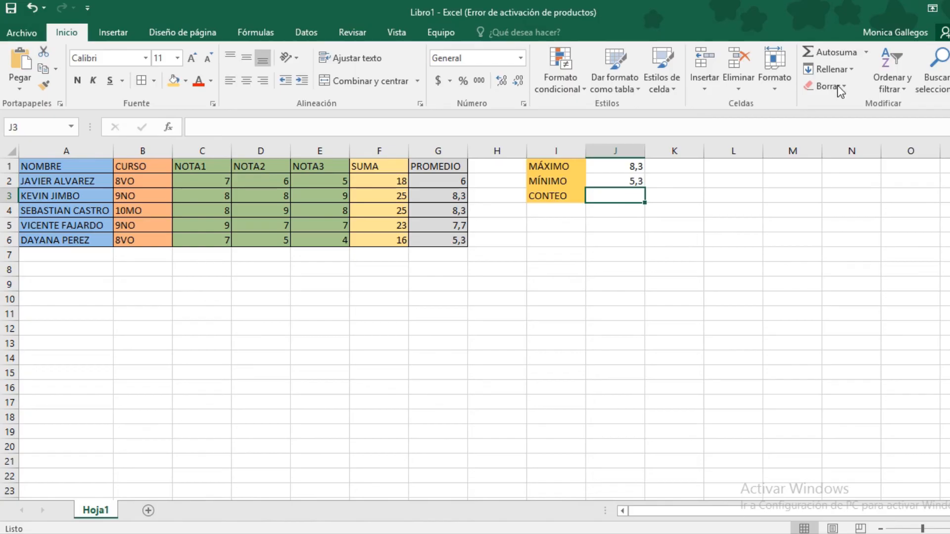
Enter =CONTAR(G2:G6) in J3, counting the 5 averages
left_click(865, 52)
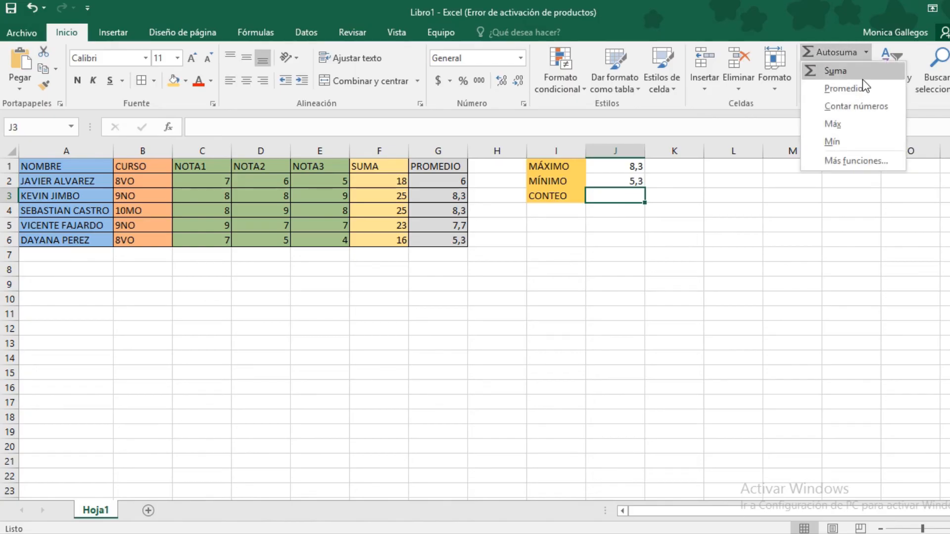
left_click(851, 111)
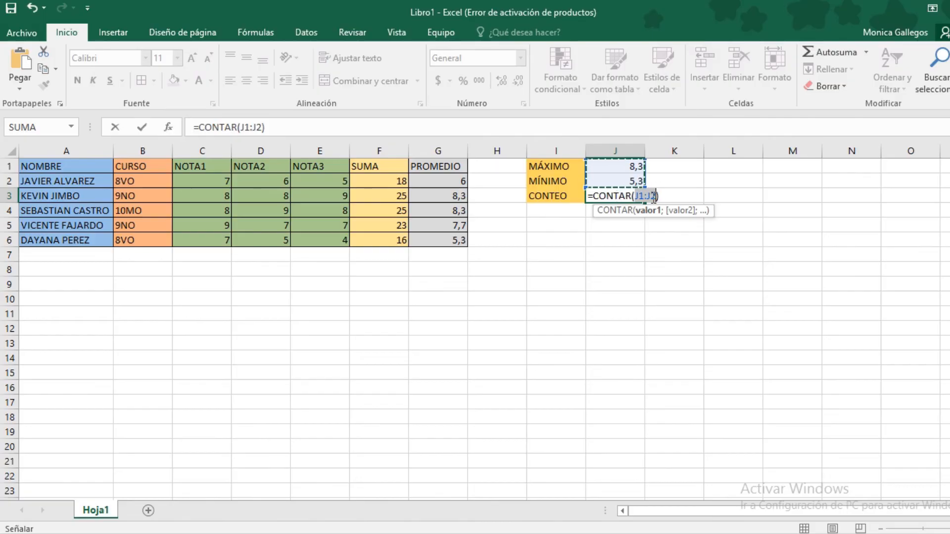
key("BackSpace")
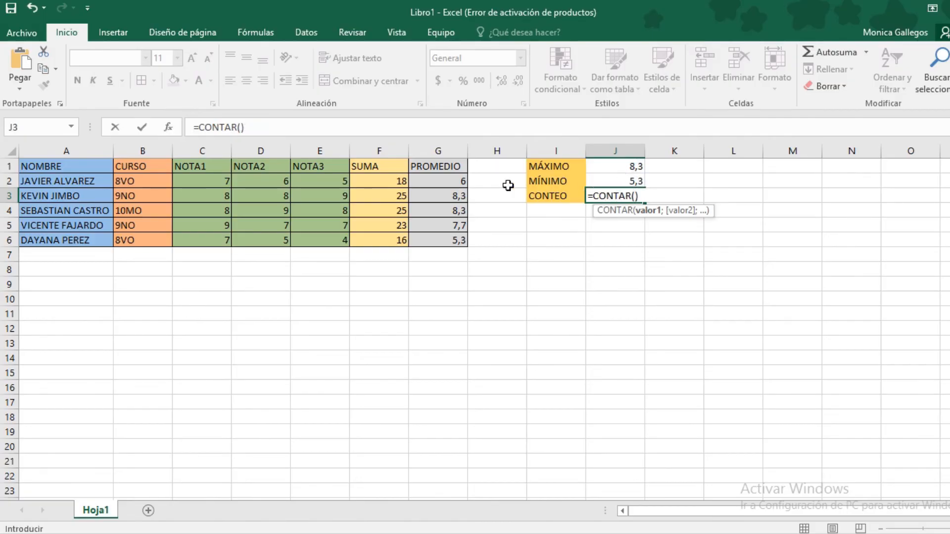
left_click_drag(447, 181, 454, 253)
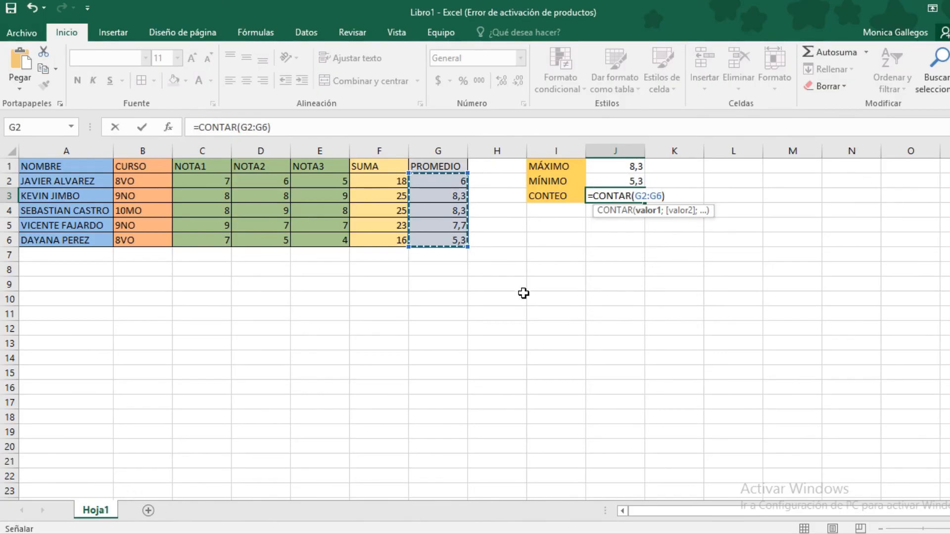
left_click(666, 195)
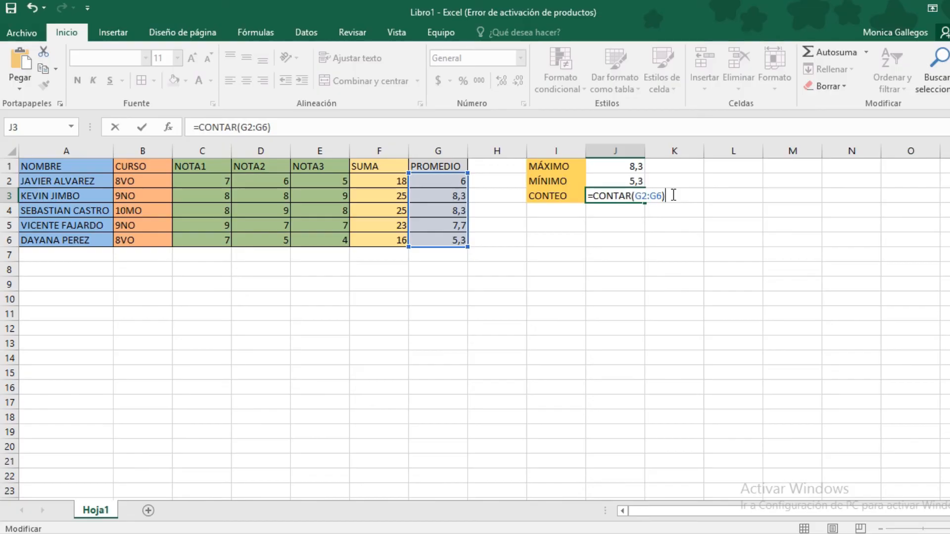
key("Return")
left_click(627, 198)
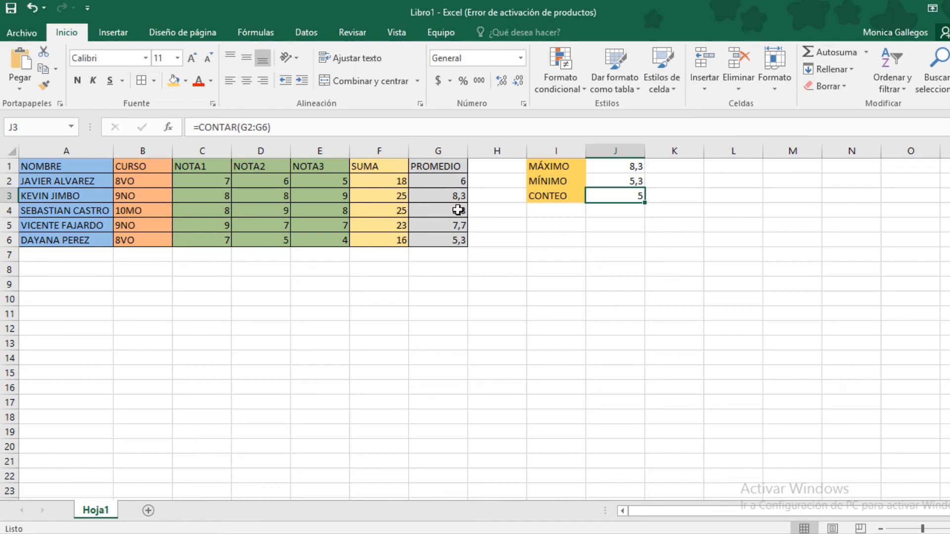
Add All Borders to the I1:J3 stats block, then select the grades table A1:G6
left_click_drag(578, 170, 612, 195)
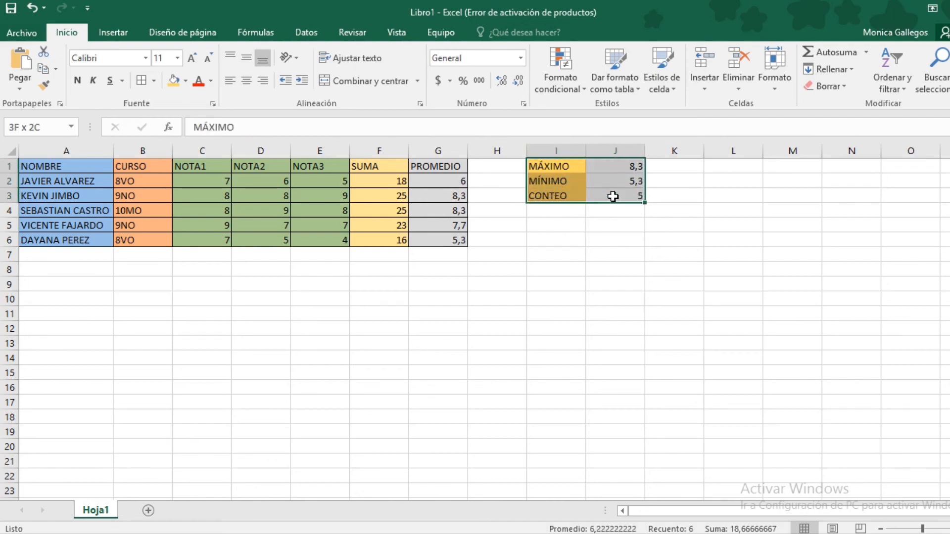
left_click(141, 80)
left_click(694, 273)
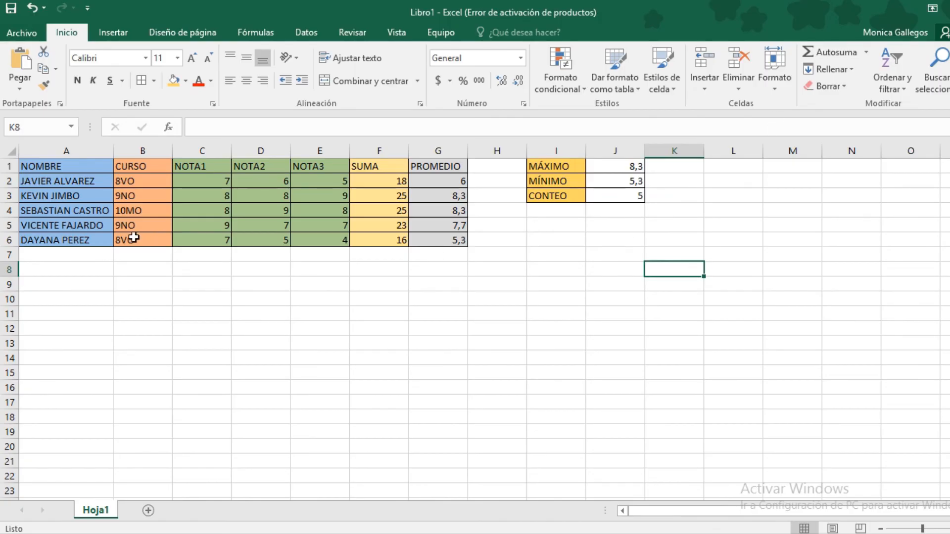
left_click_drag(80, 166, 421, 249)
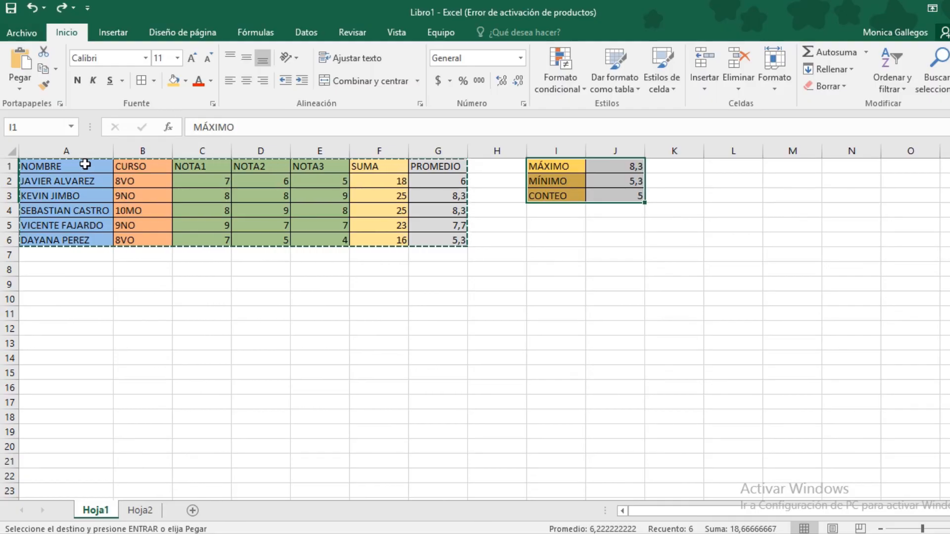
Copy A1:G6 and paste it at A9 with Pegado especial's Transponer option
left_click_drag(76, 169, 417, 243)
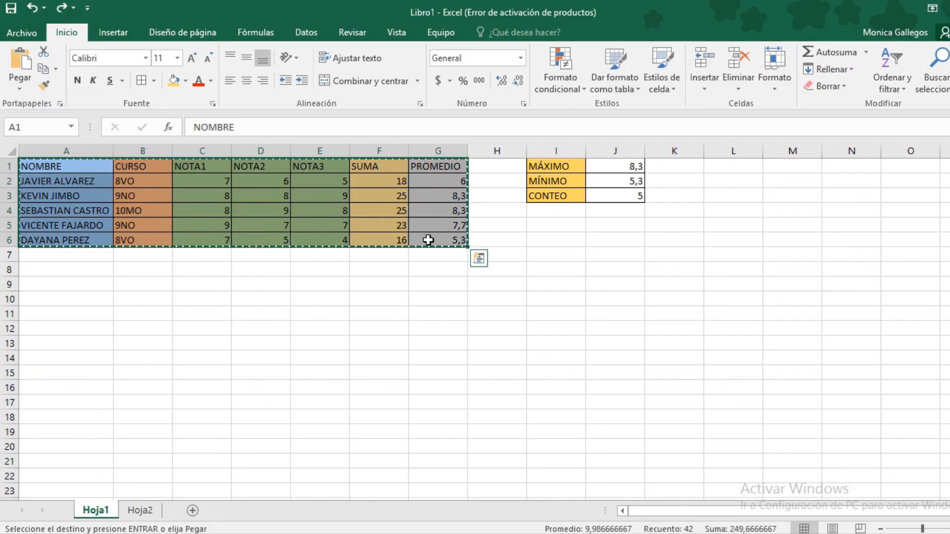
right_click(428, 239)
left_click(447, 247)
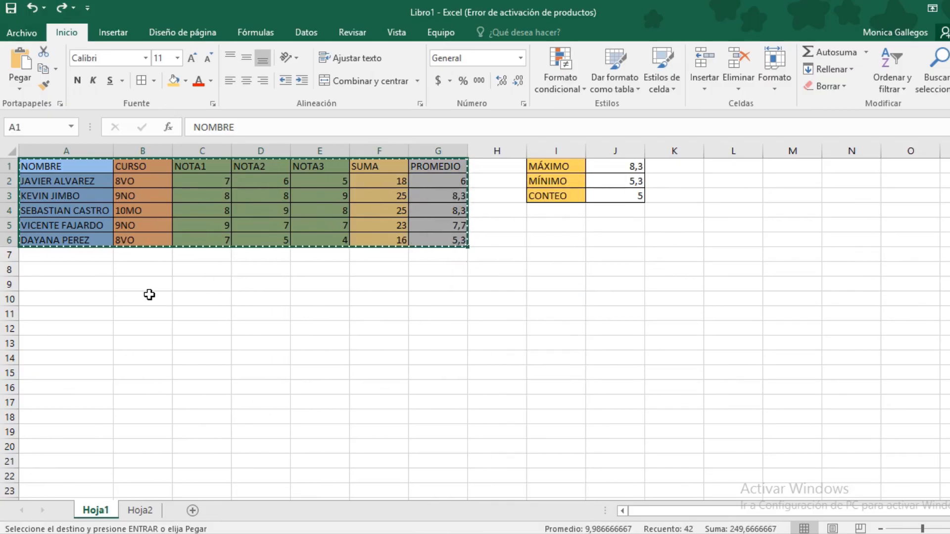
left_click(73, 284)
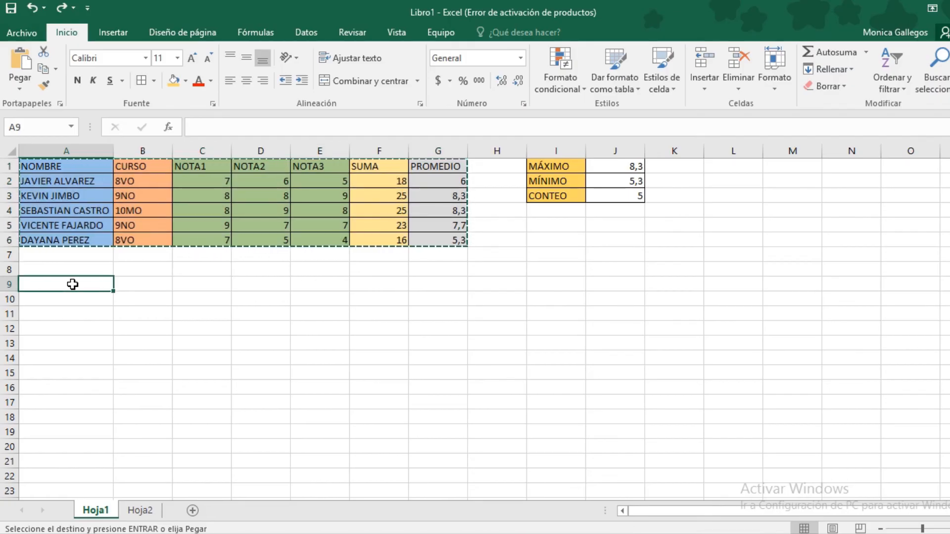
right_click(73, 284)
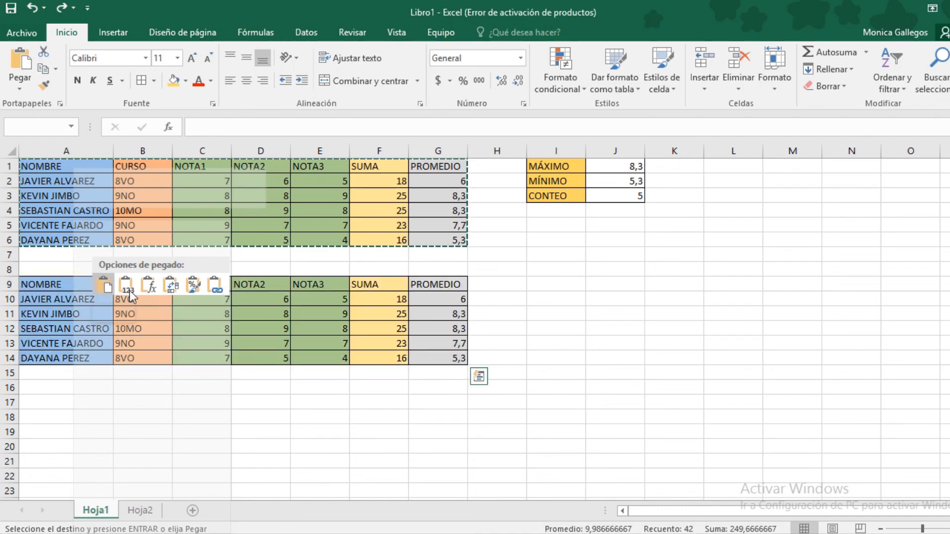
mouse_move(160, 302)
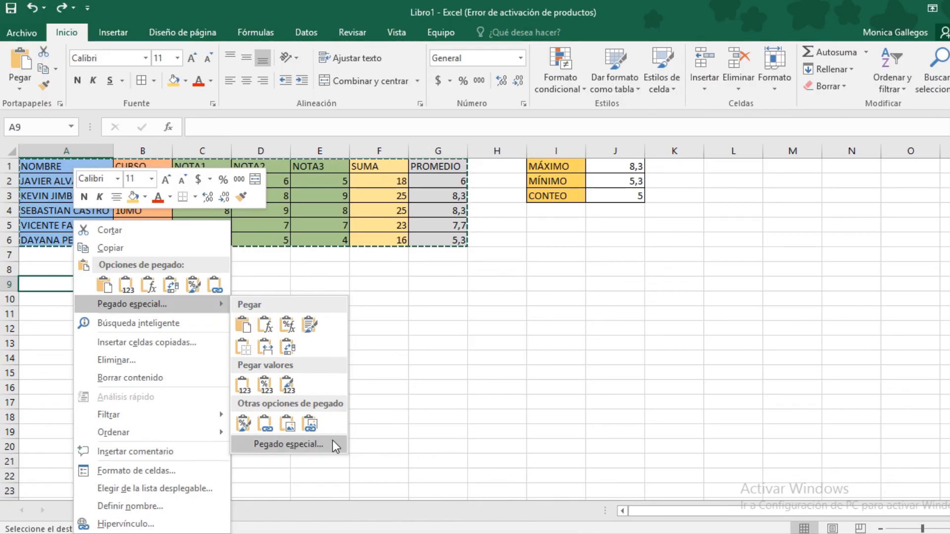
left_click(275, 448)
left_click_drag(276, 303, 524, 155)
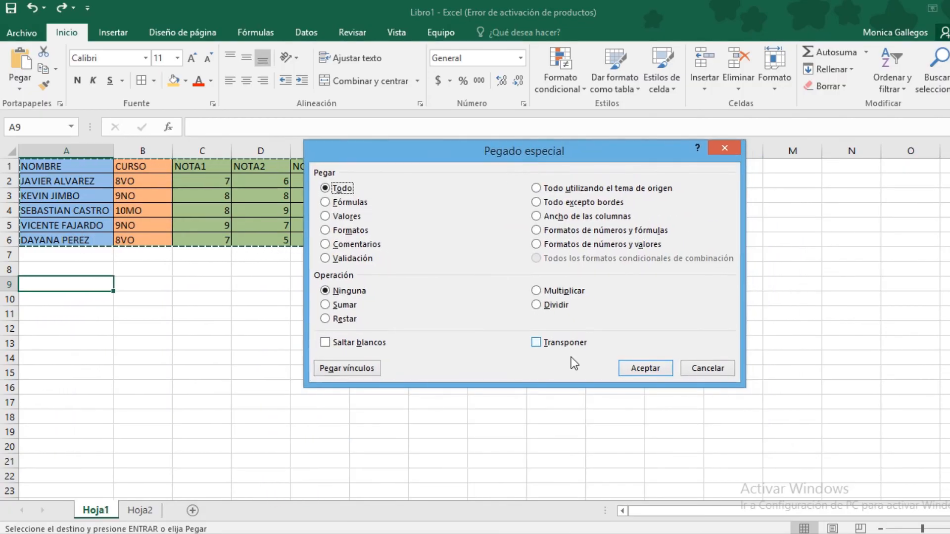
left_click(536, 343)
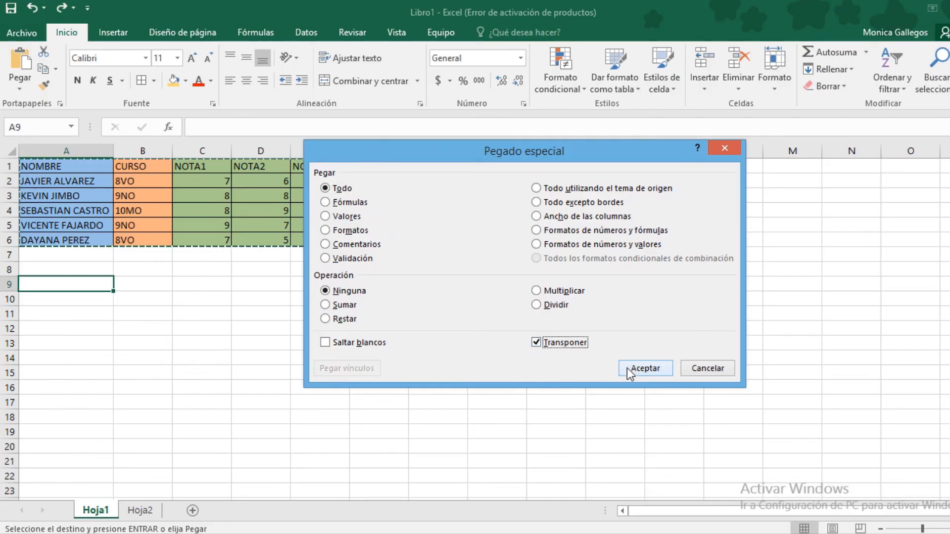
left_click(643, 369)
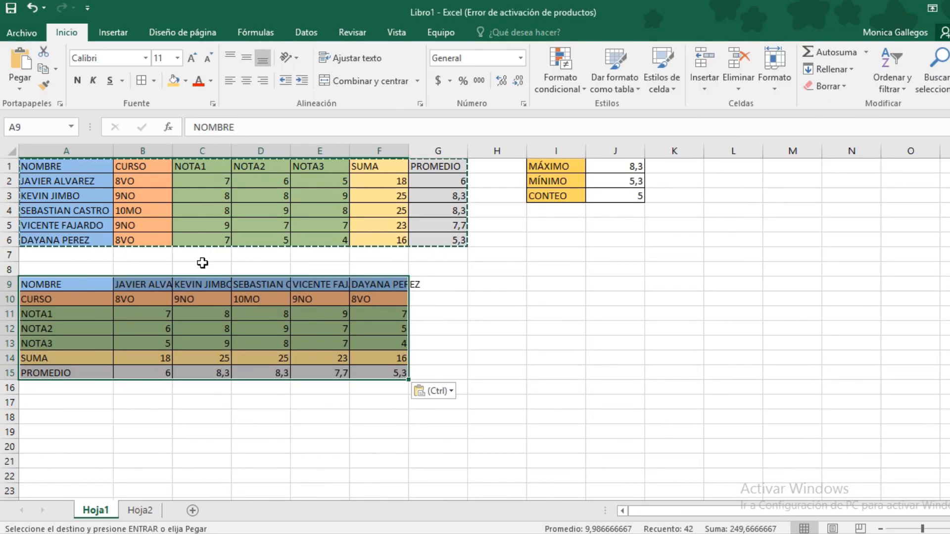
left_click(174, 290)
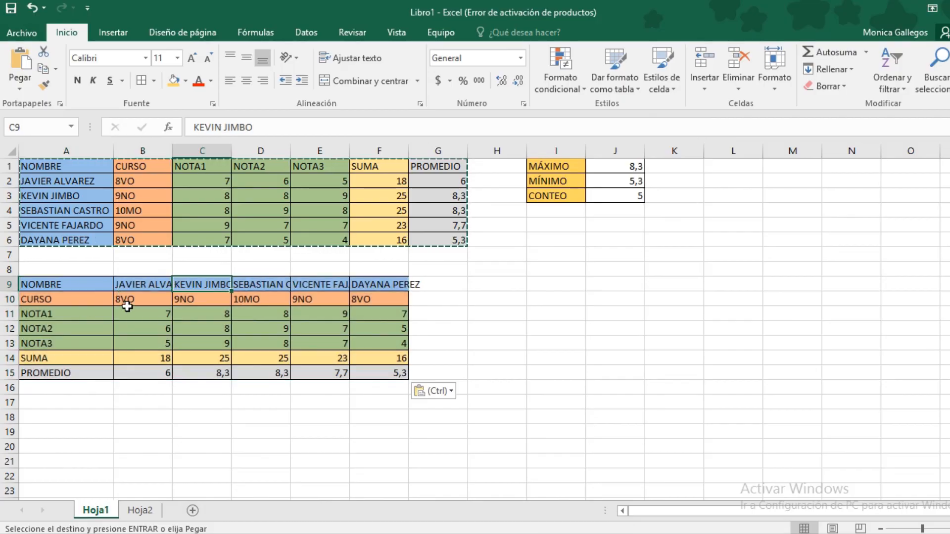
Compare the transposed table A9:F15's name and CURSO rows against the original columns
left_click(87, 288)
left_click_drag(124, 292, 361, 373)
left_click(360, 373)
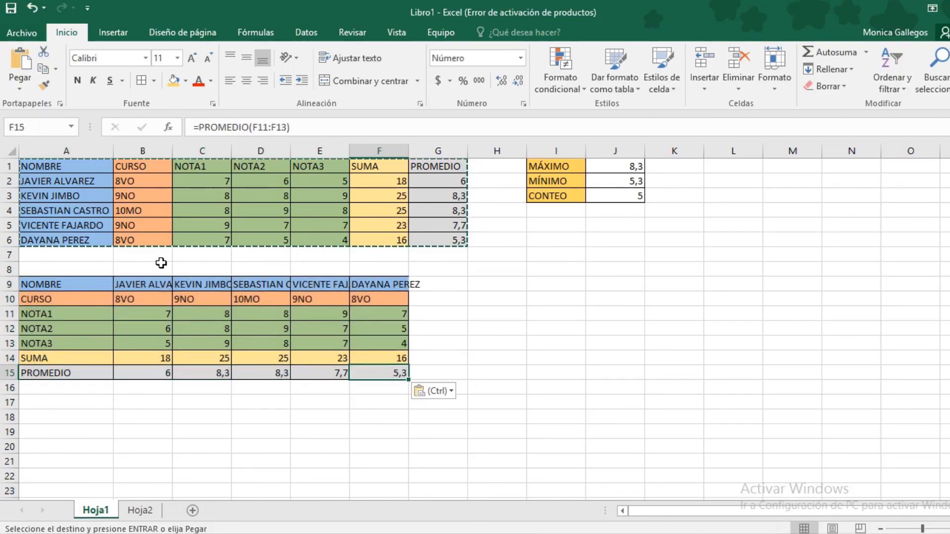
left_click_drag(70, 164, 67, 238)
left_click_drag(55, 288, 357, 285)
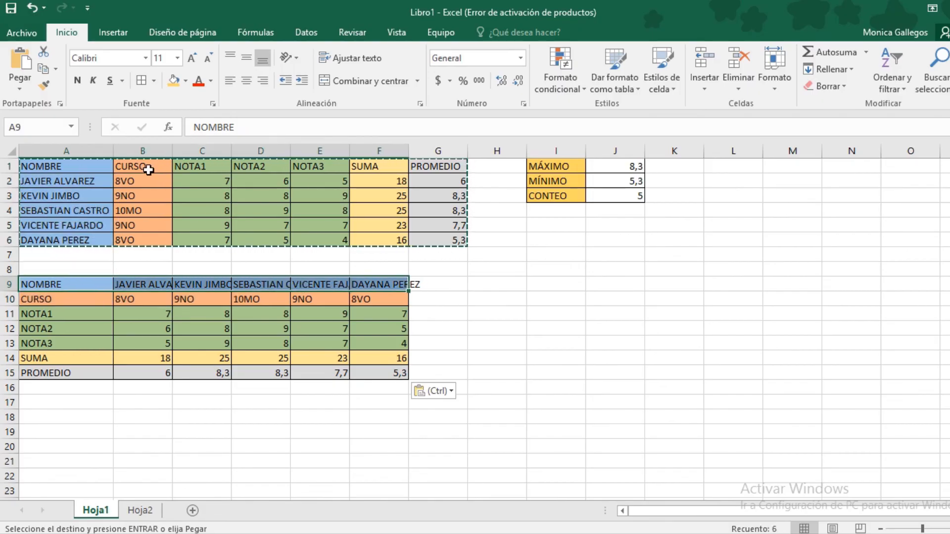
left_click_drag(149, 169, 145, 225)
left_click_drag(73, 297, 366, 297)
left_click(188, 325)
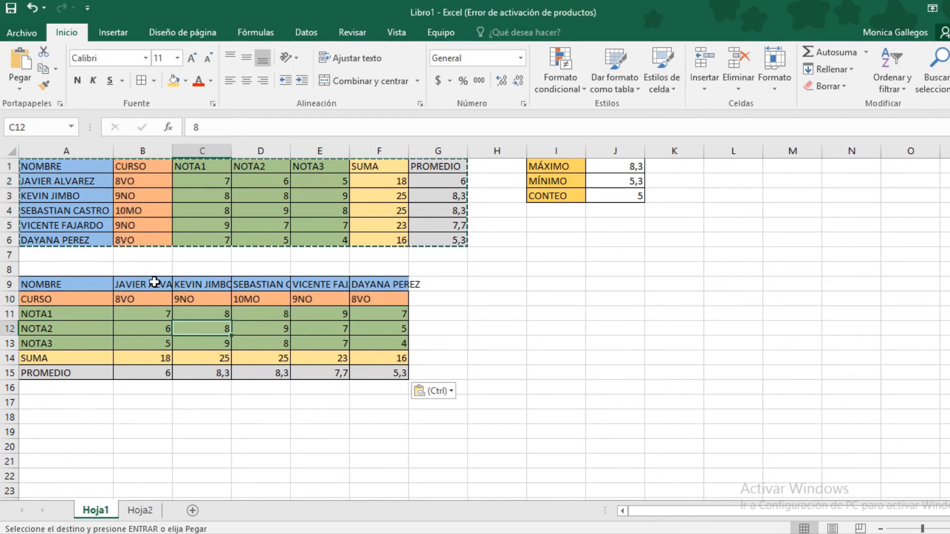
Drag column B wider and autofit columns C, D, E and F so each student's name fits
left_click(155, 282)
left_click_drag(172, 150, 192, 151)
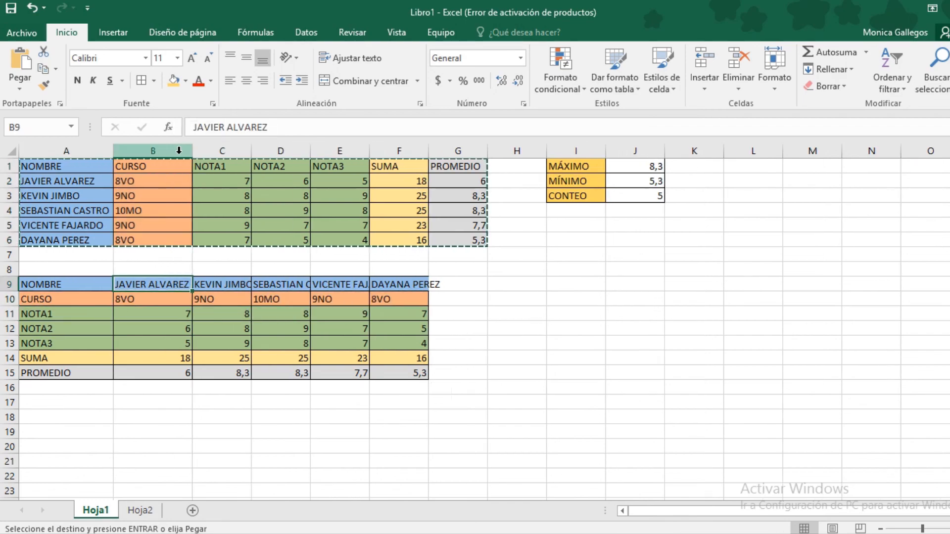
double_click(253, 149)
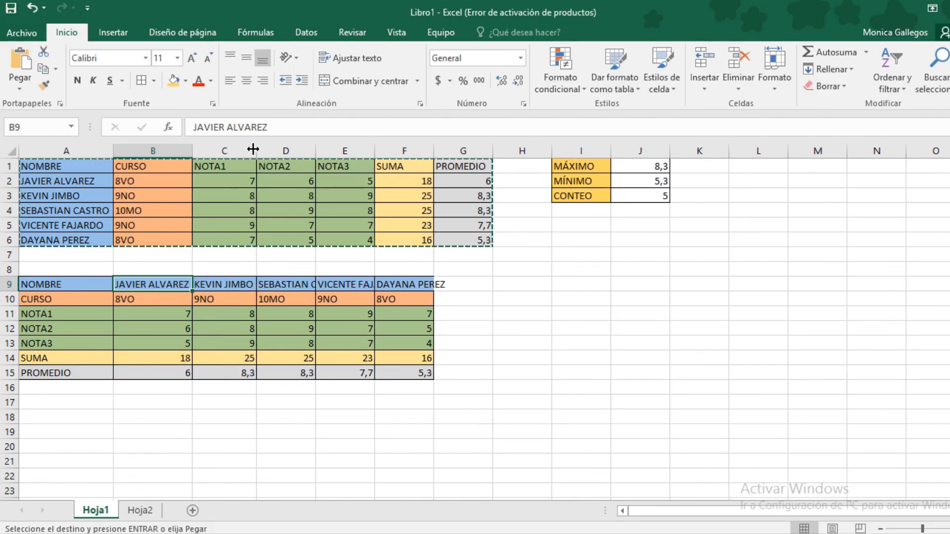
double_click(312, 150)
double_click(410, 150)
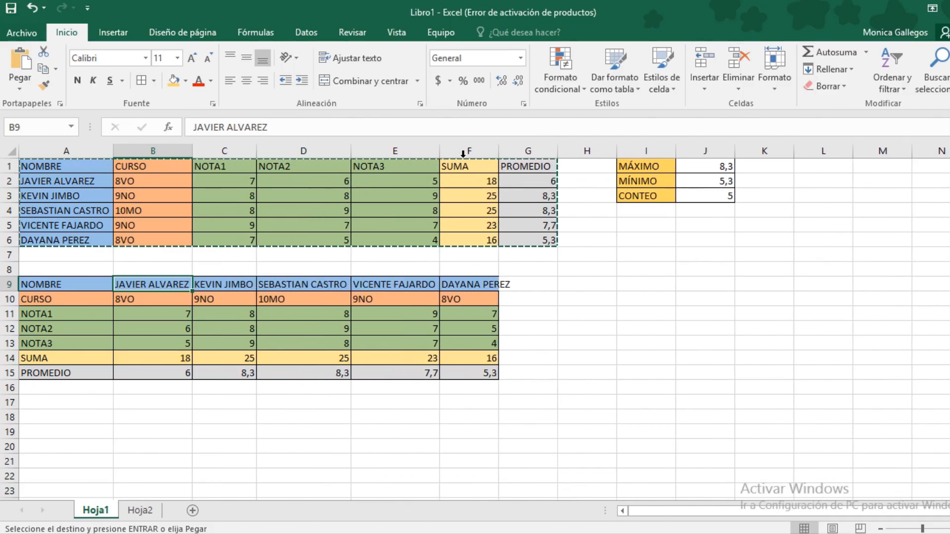
double_click(499, 149)
Check the transposed PROMEDIO row 15 against the original PROMEDIO column
left_click(475, 310)
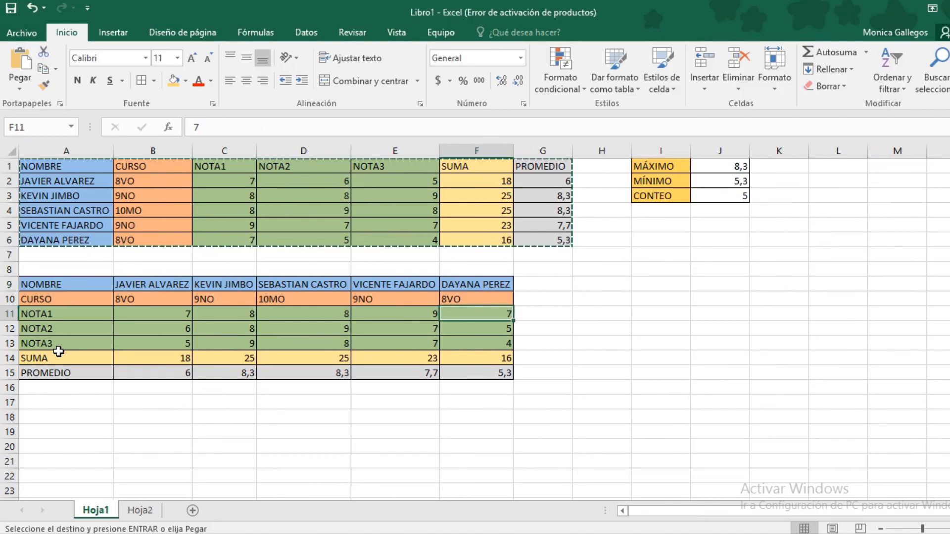
left_click_drag(533, 170, 529, 228)
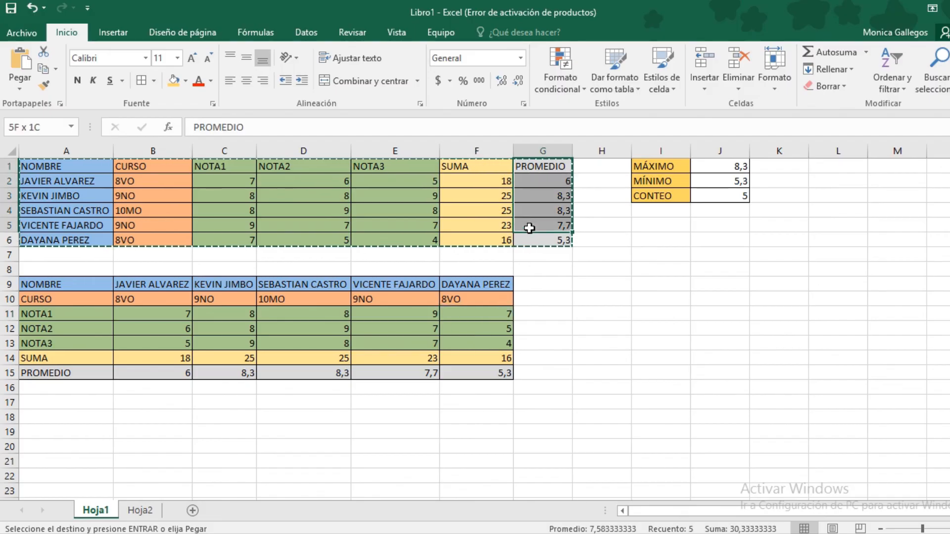
left_click_drag(88, 372, 458, 378)
left_click(442, 405)
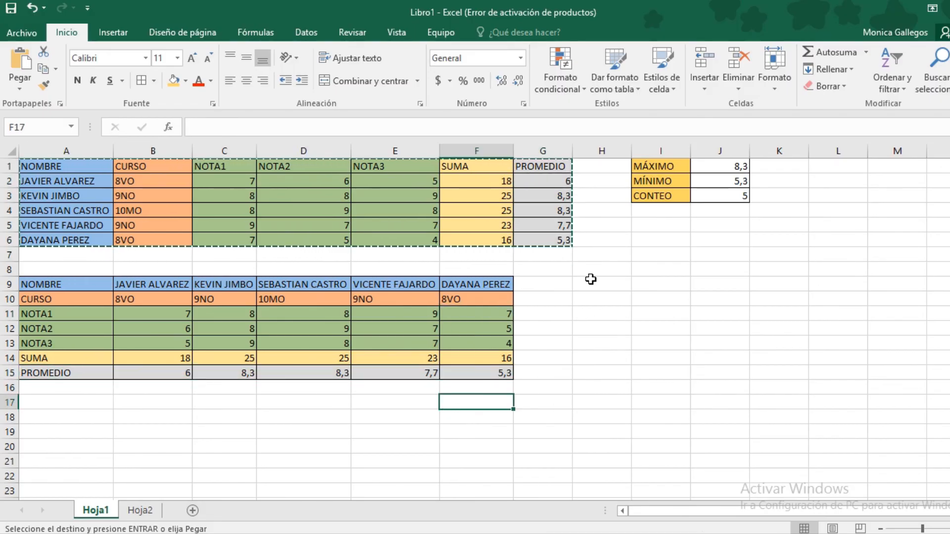